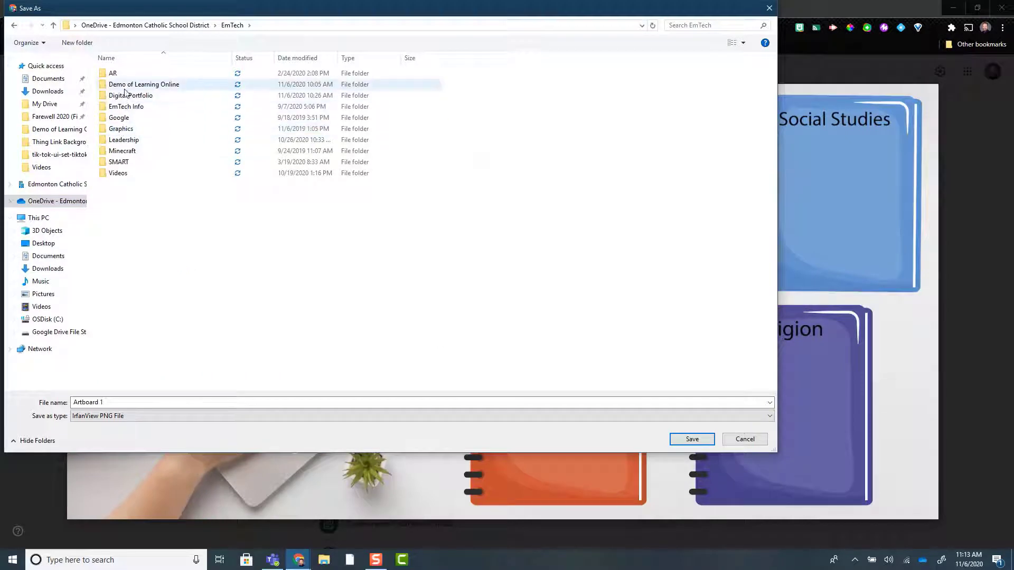
Step: Save the Artboard 1 image as a PNG in OneDrive's EmTech > Digital Portfolio folder and close the image preview
double_click(129, 95)
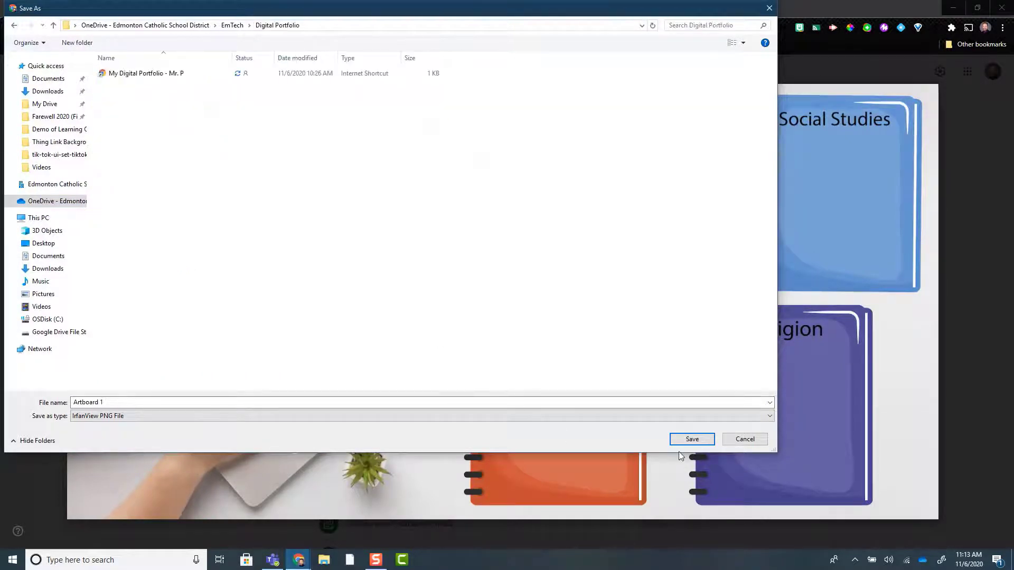
left_click(692, 439)
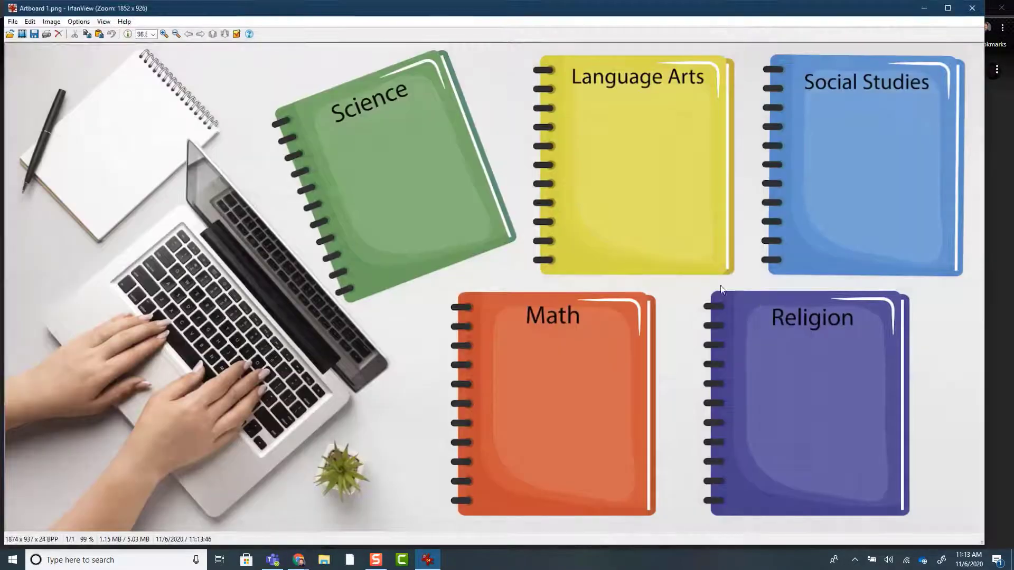
left_click(971, 8)
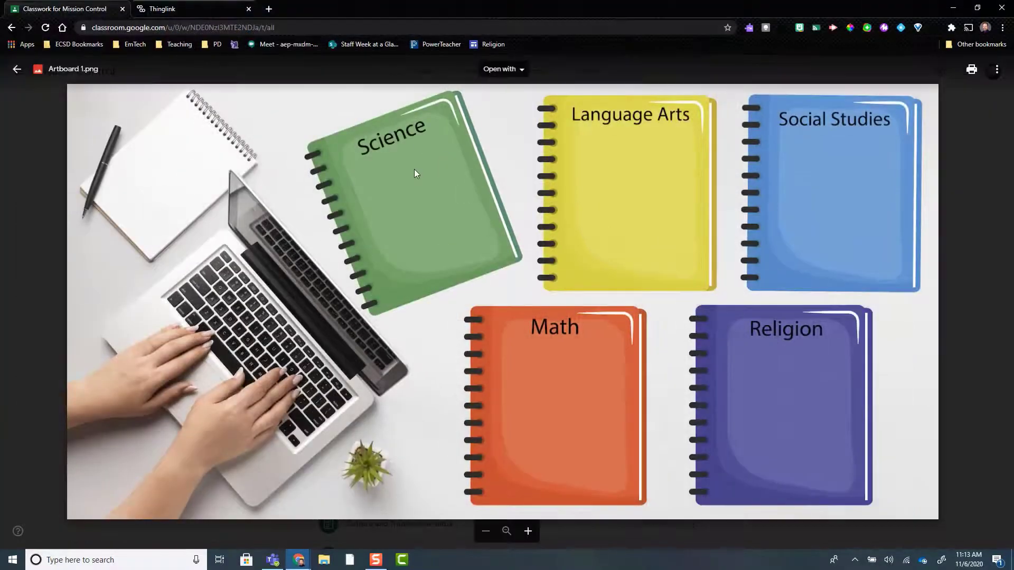
Step: Switch to ThingLink and remove the existing Artboard 1 item from the media library
left_click(164, 10)
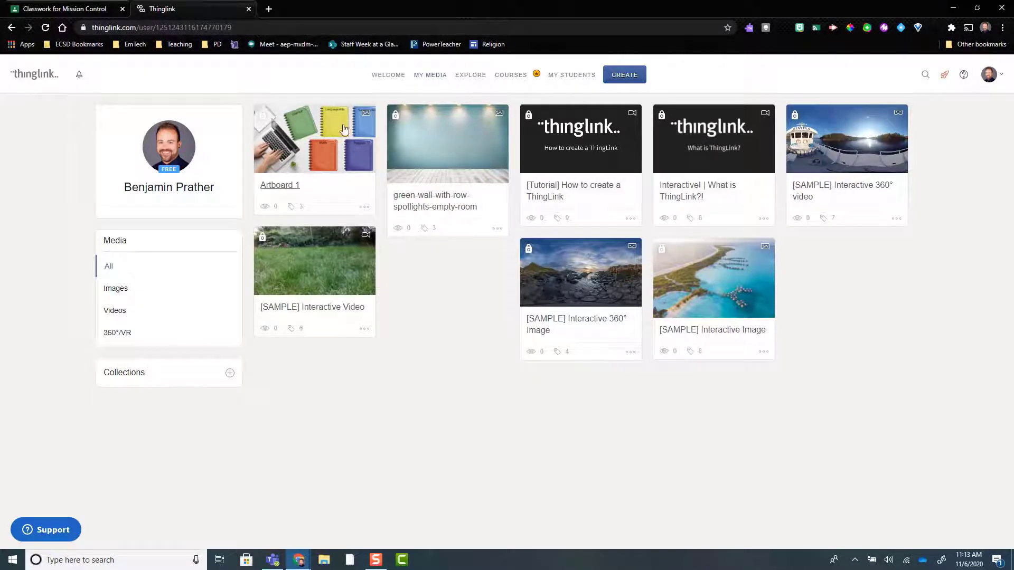
left_click(364, 207)
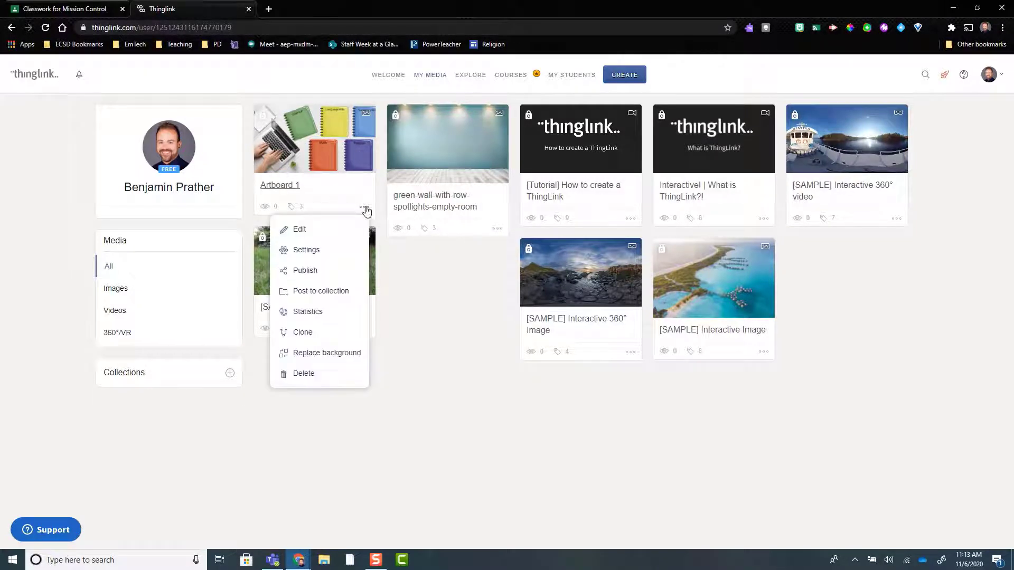
left_click(311, 375)
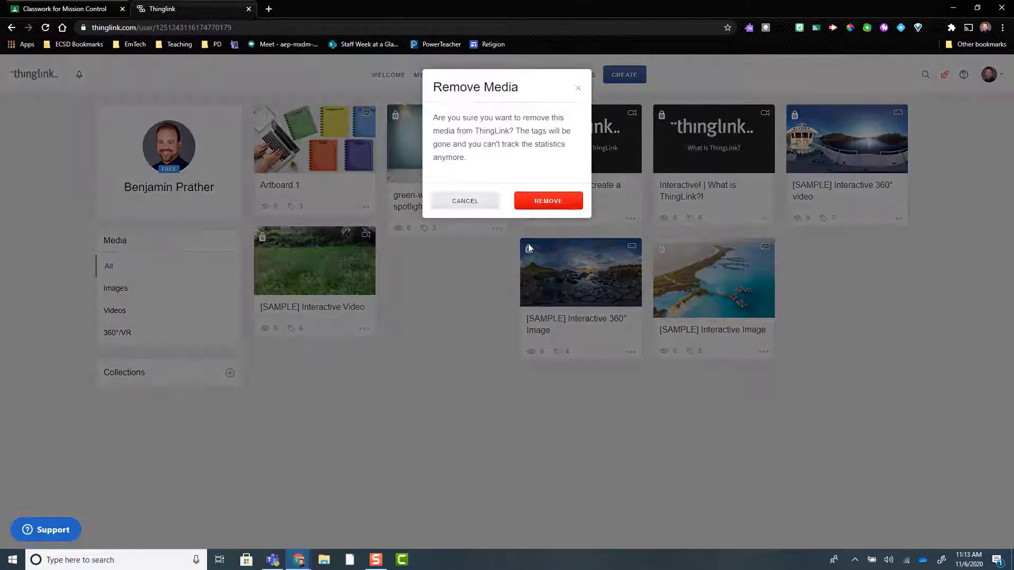
left_click(548, 201)
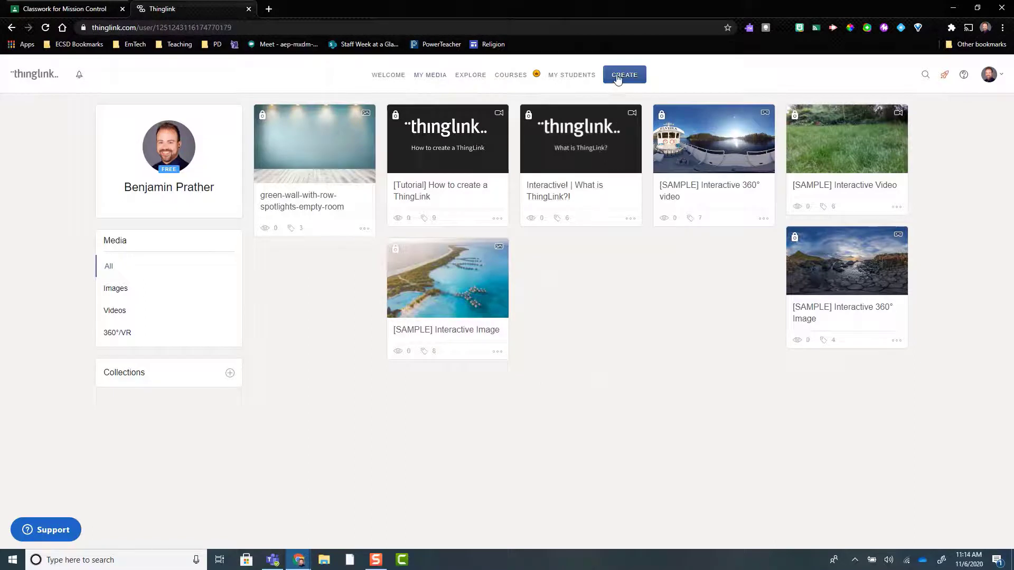
Step: Create a new ThingLink image by uploading Artboard 1 from OneDrive's EmTech > Digital Portfolio folder
left_click(618, 79)
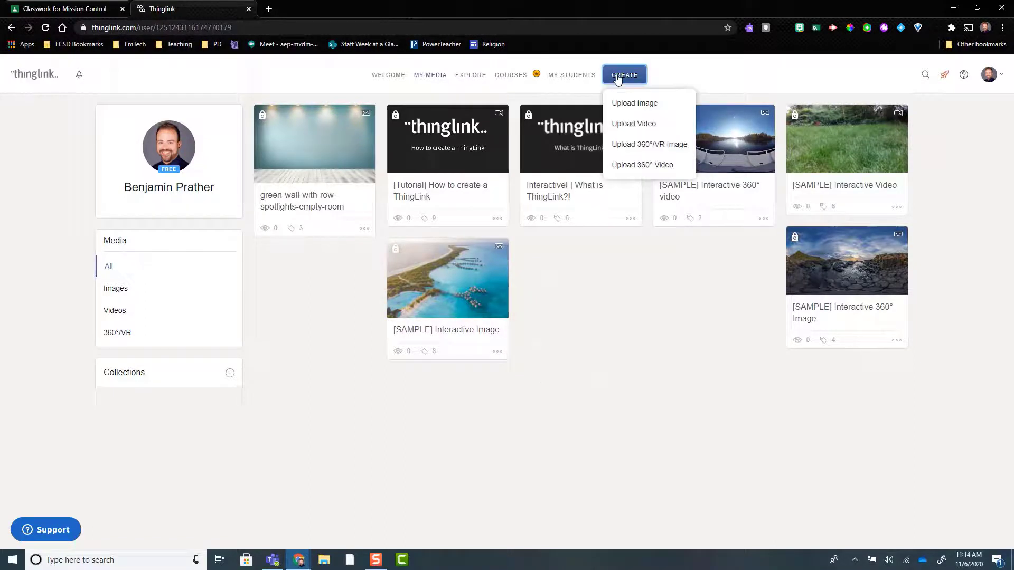
left_click(652, 113)
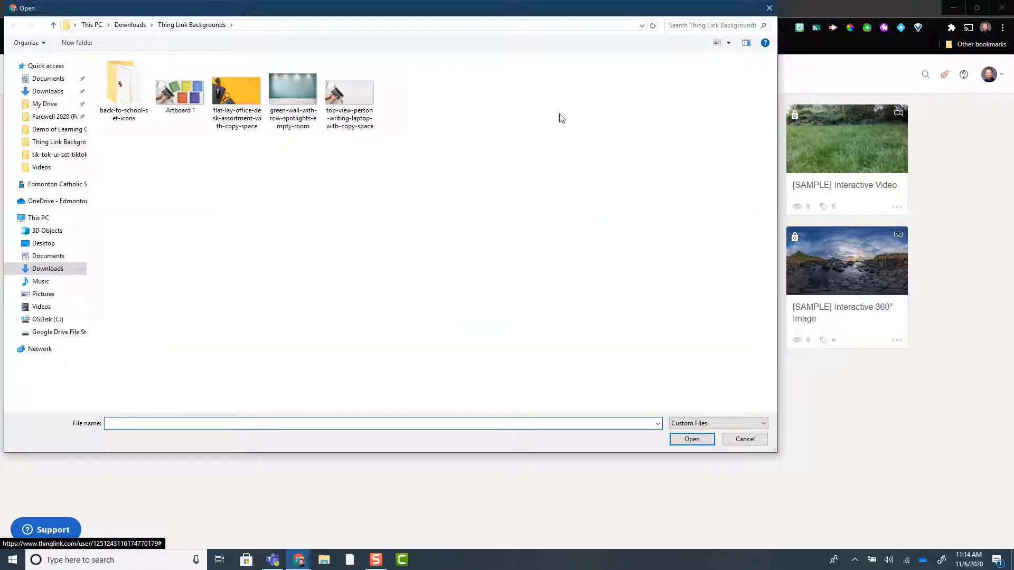
left_click(42, 93)
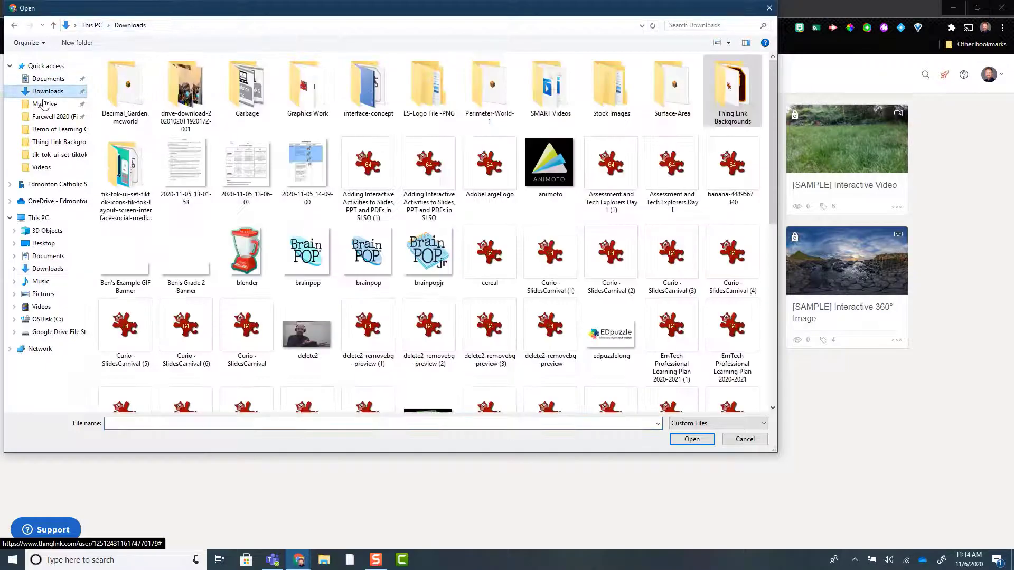
left_click(53, 206)
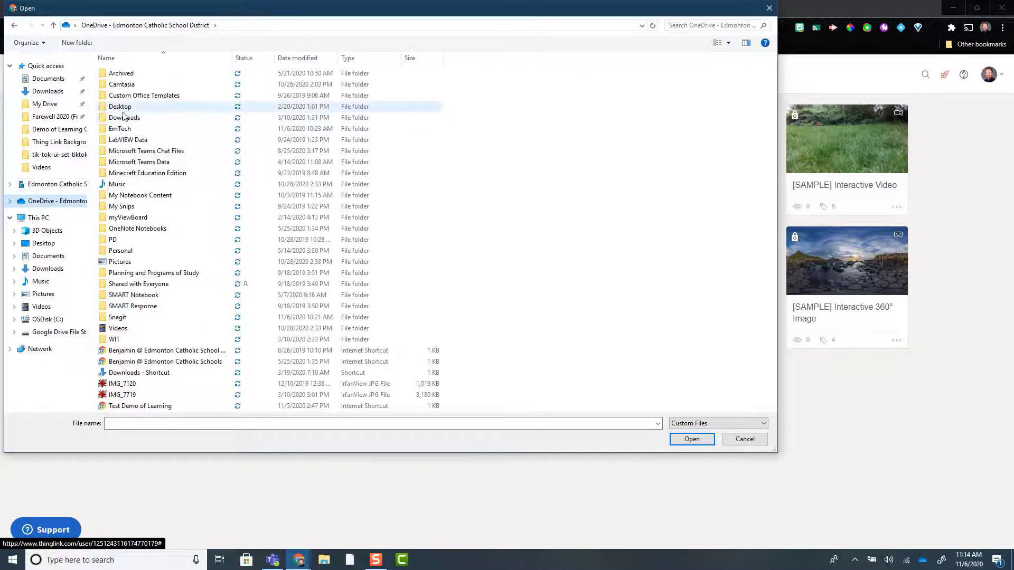
double_click(130, 129)
double_click(151, 97)
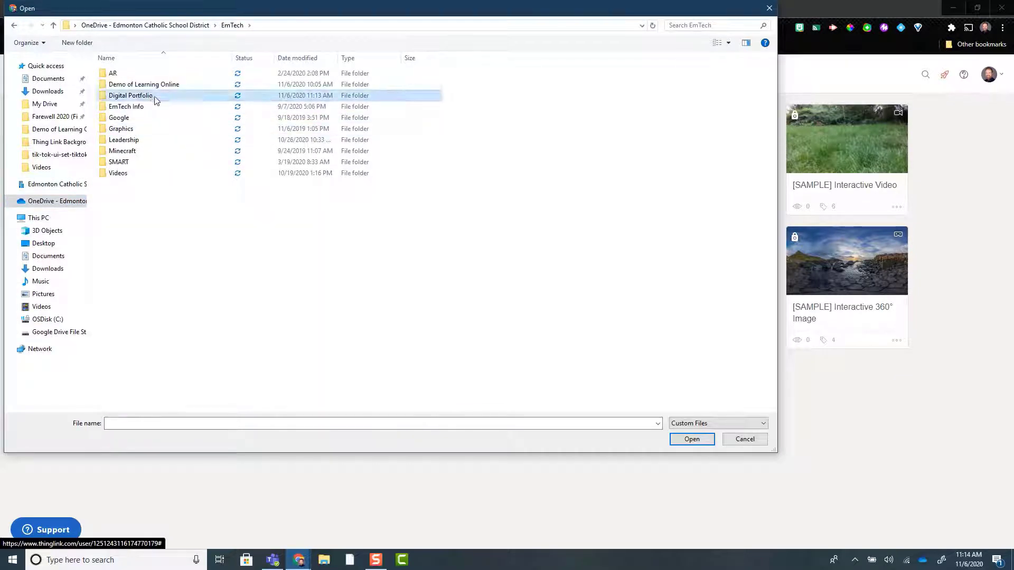
double_click(122, 95)
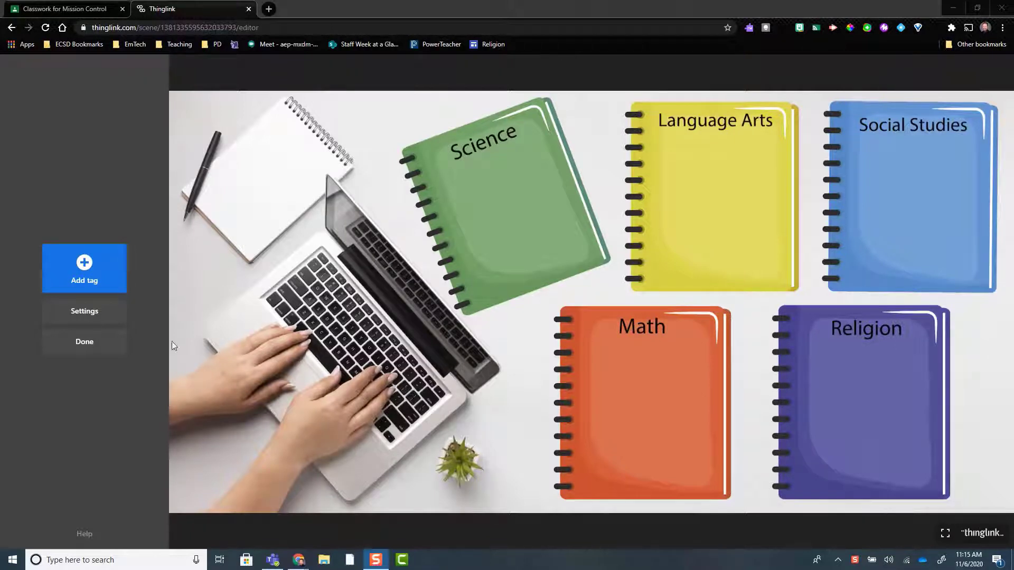
Step: Add a text and media tag to the notebook image and title it "How To Writing"
left_click(86, 267)
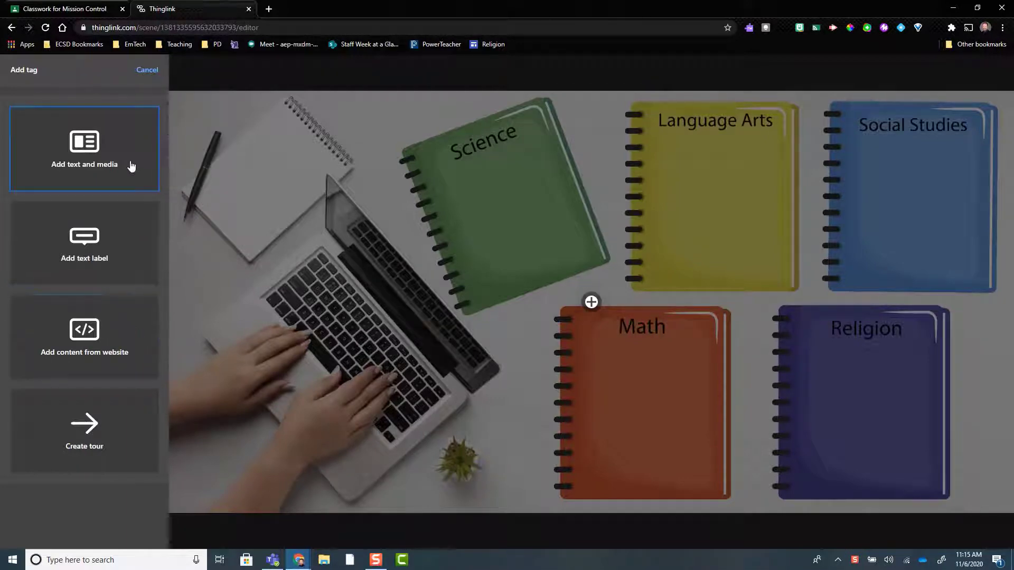
left_click(85, 167)
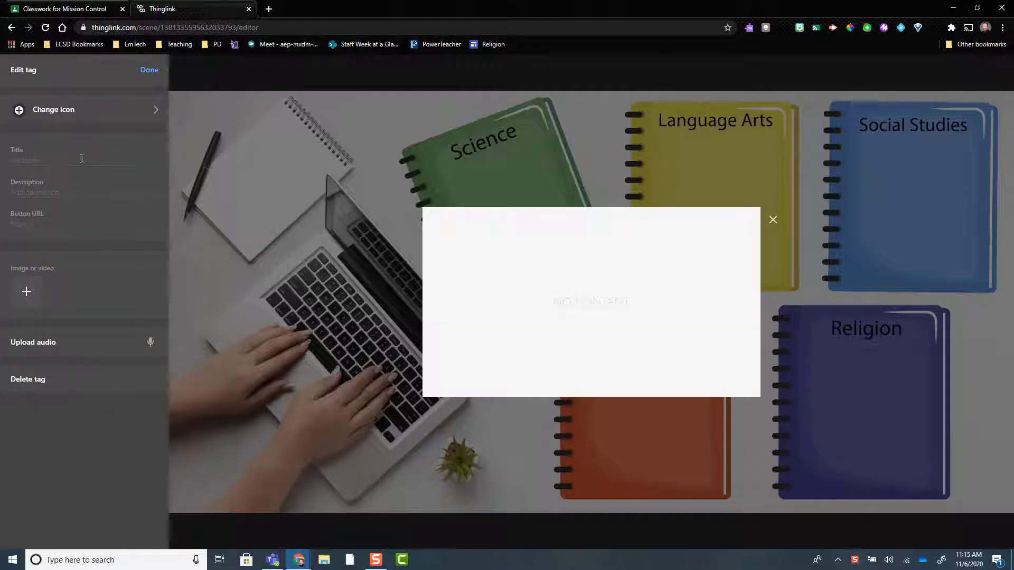
left_click(80, 161)
type("How ")
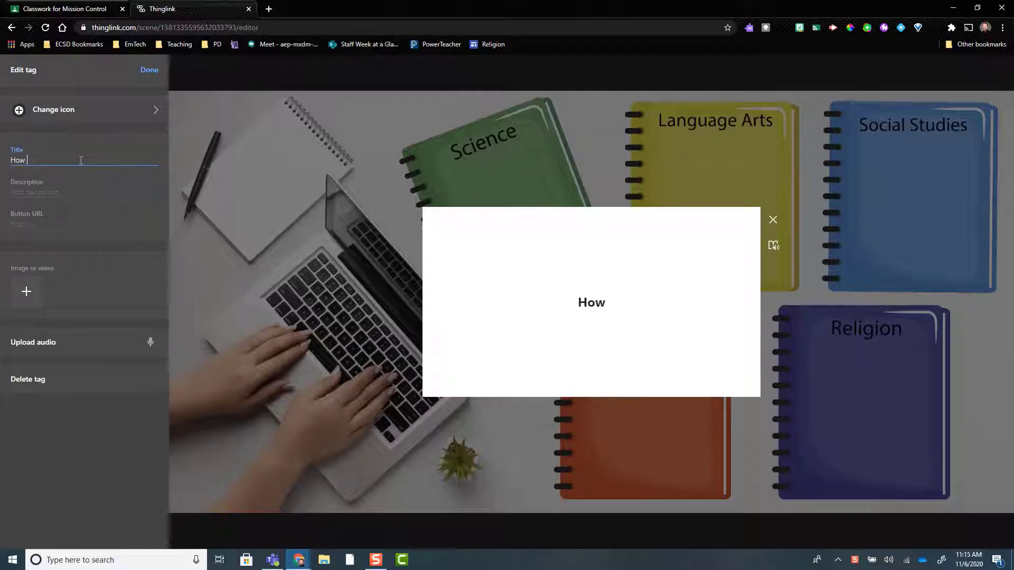
type("To Writing")
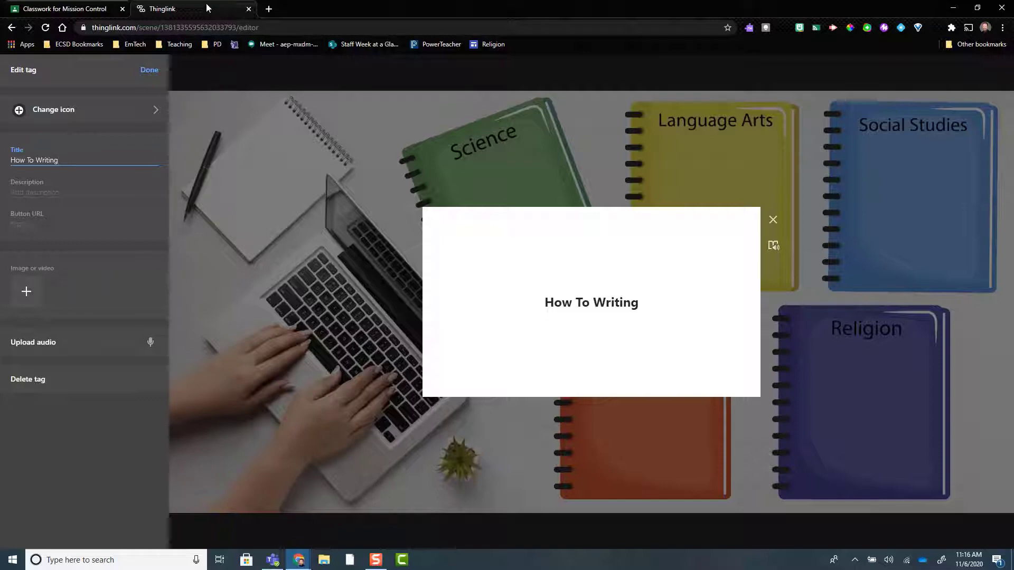
Step: In a new browser tab, open the document "How to Writing: a Biography" from Google Drive's EmTech > Digital Portfolio folder
left_click(269, 9)
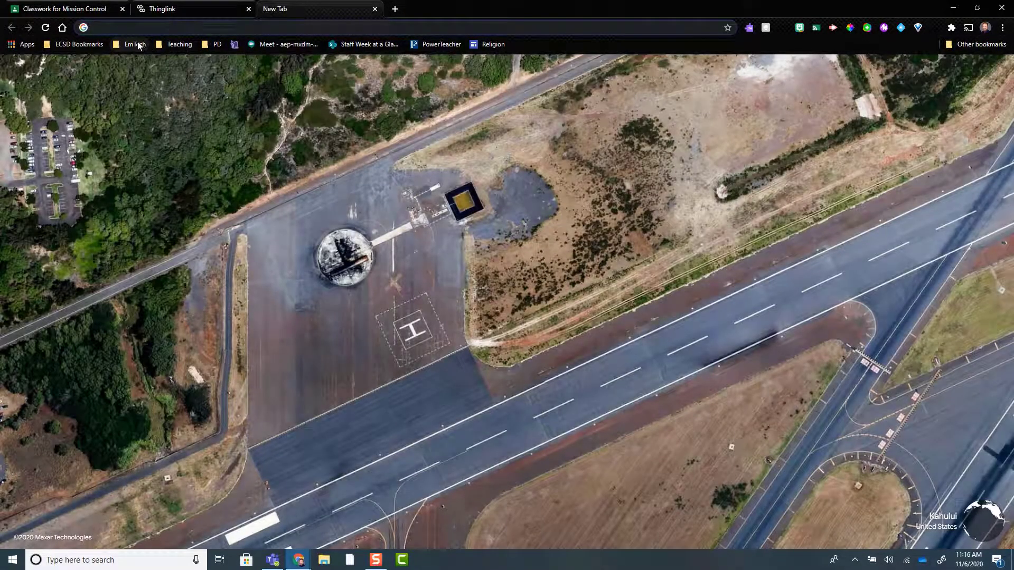
left_click(80, 44)
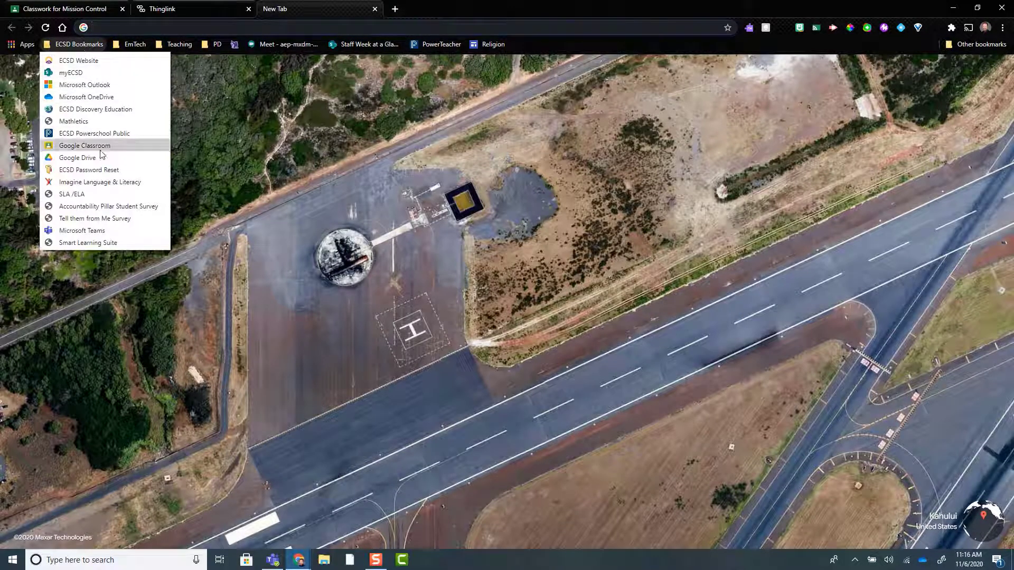
left_click(70, 160)
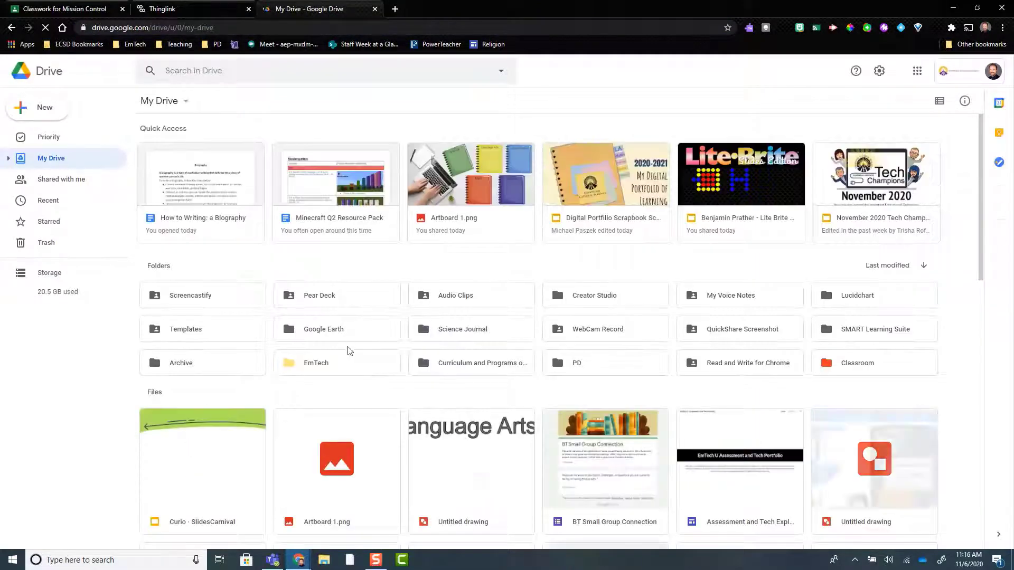
left_click(188, 71)
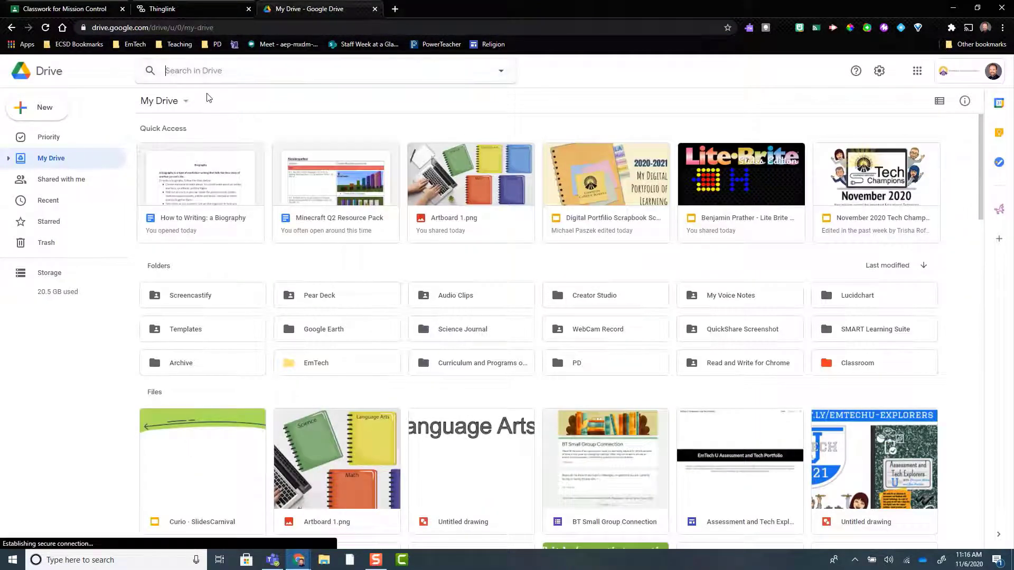
double_click(312, 370)
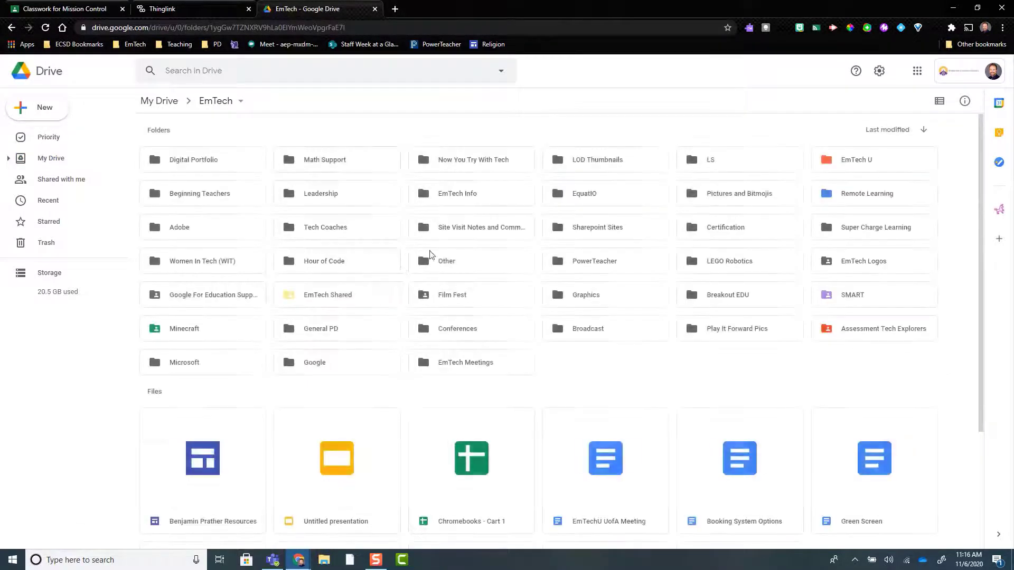
double_click(218, 159)
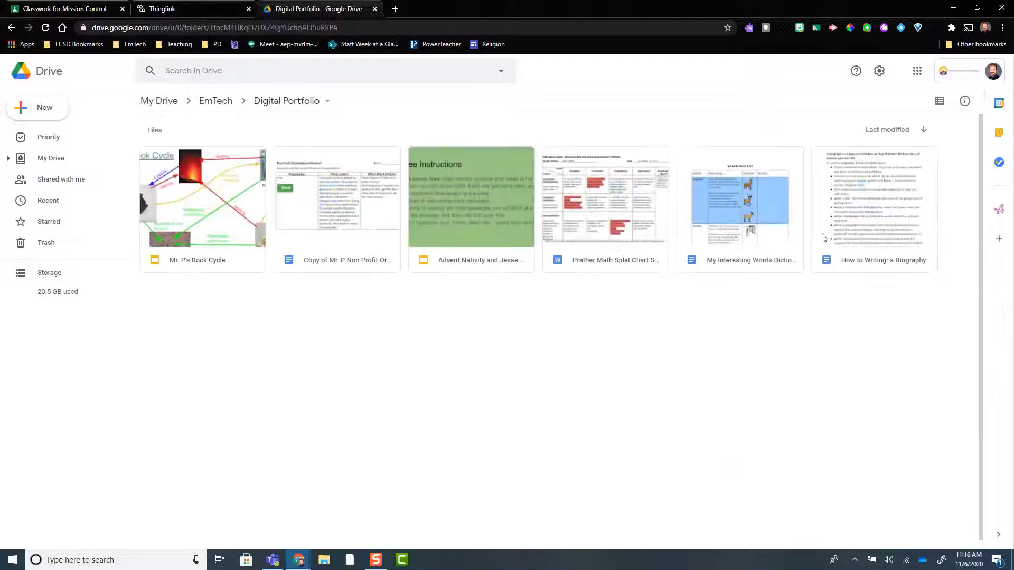
double_click(890, 222)
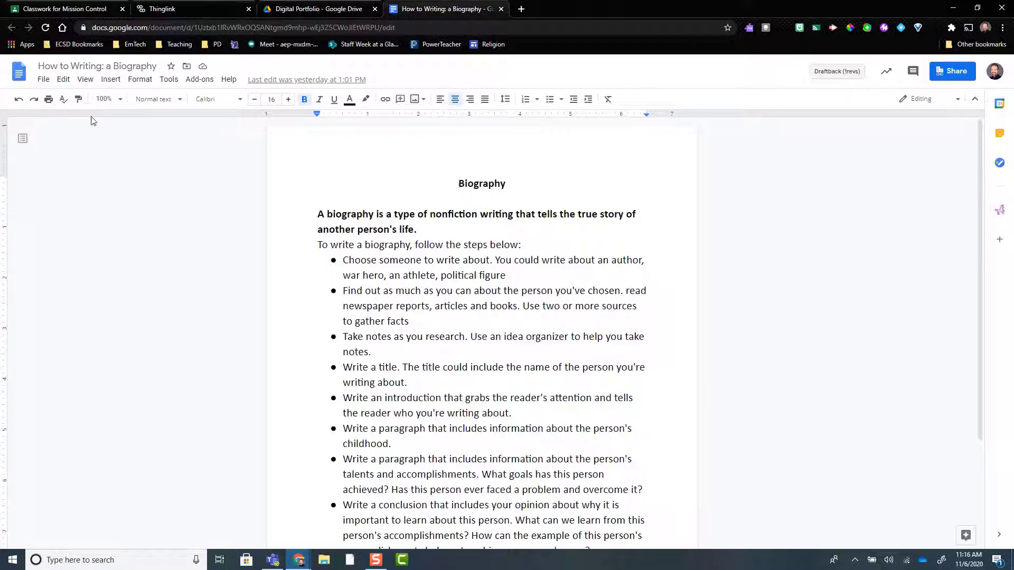
Step: Set the document zoom to 90% and position the page so the whole Biography text fits in view
scroll(586, 211, "down", 4)
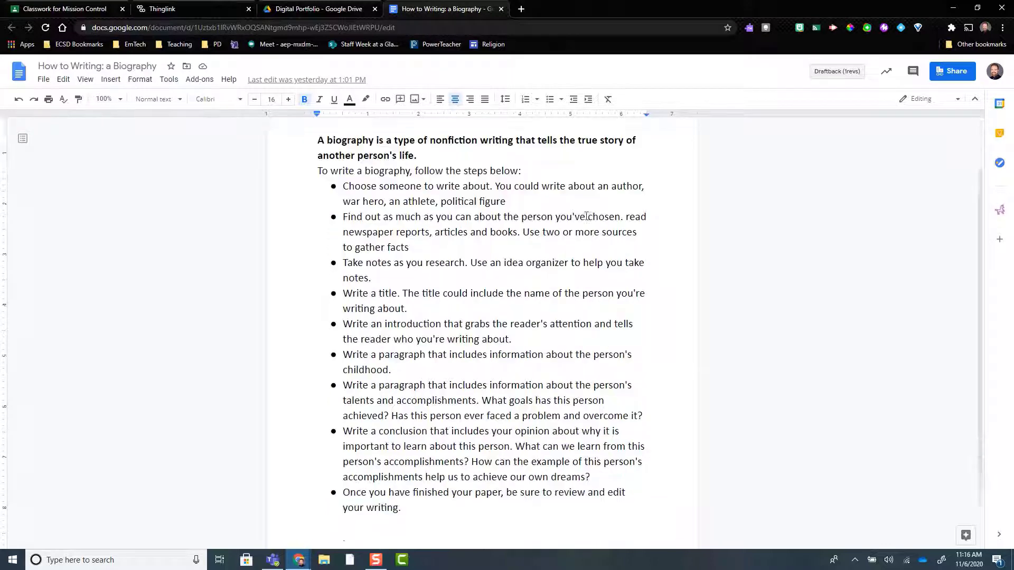
scroll(584, 209, "up", 4)
scroll(581, 220, "down", 1)
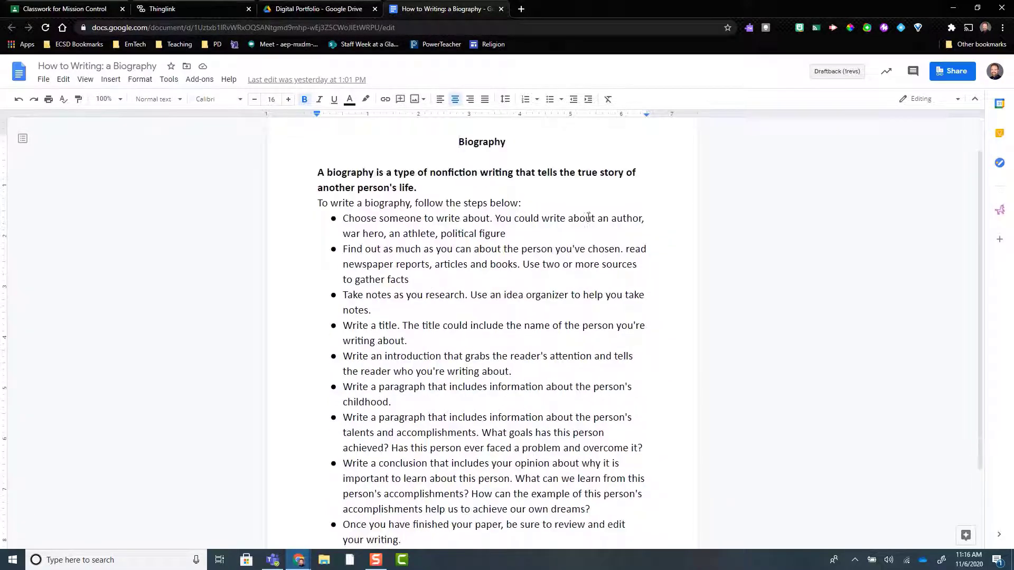
scroll(588, 211, "up", 1)
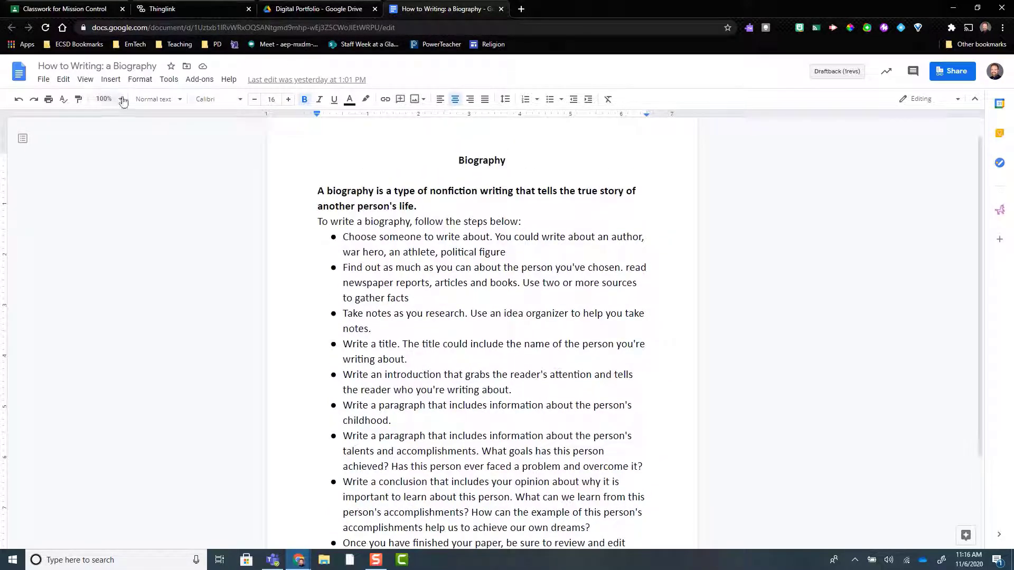
left_click(120, 99)
left_click(106, 177)
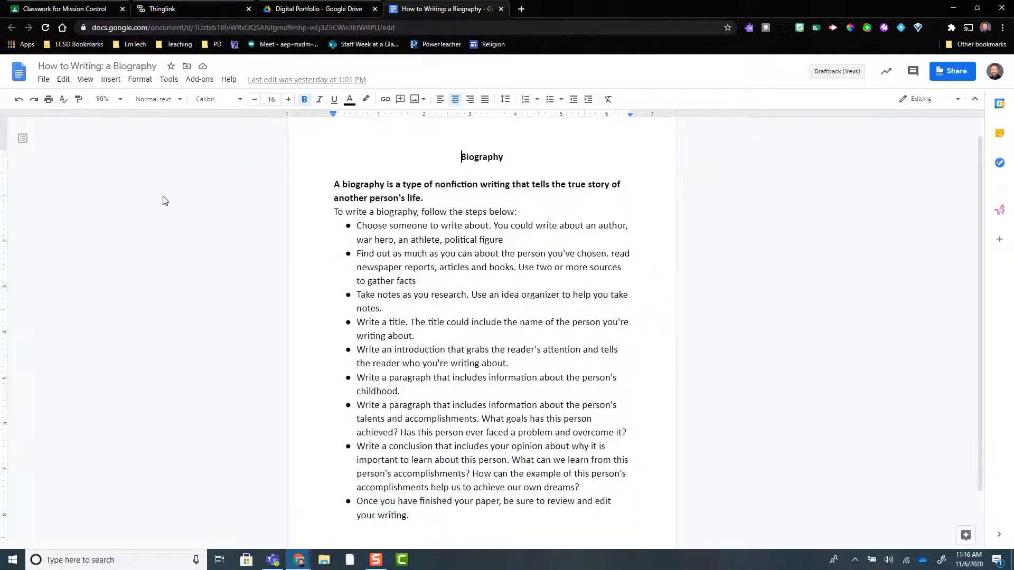
left_click(228, 212)
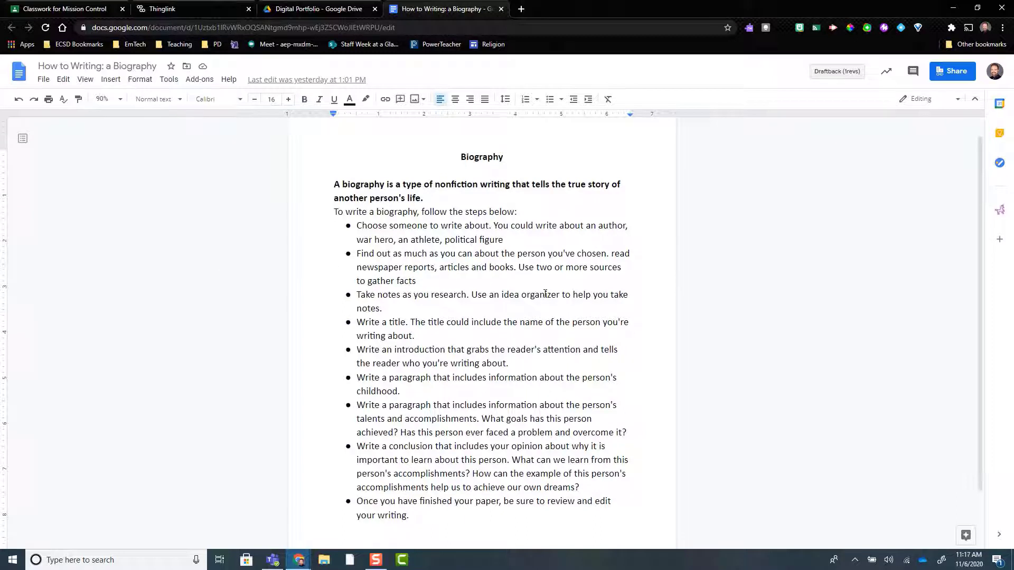
scroll(481, 236, "down", 1)
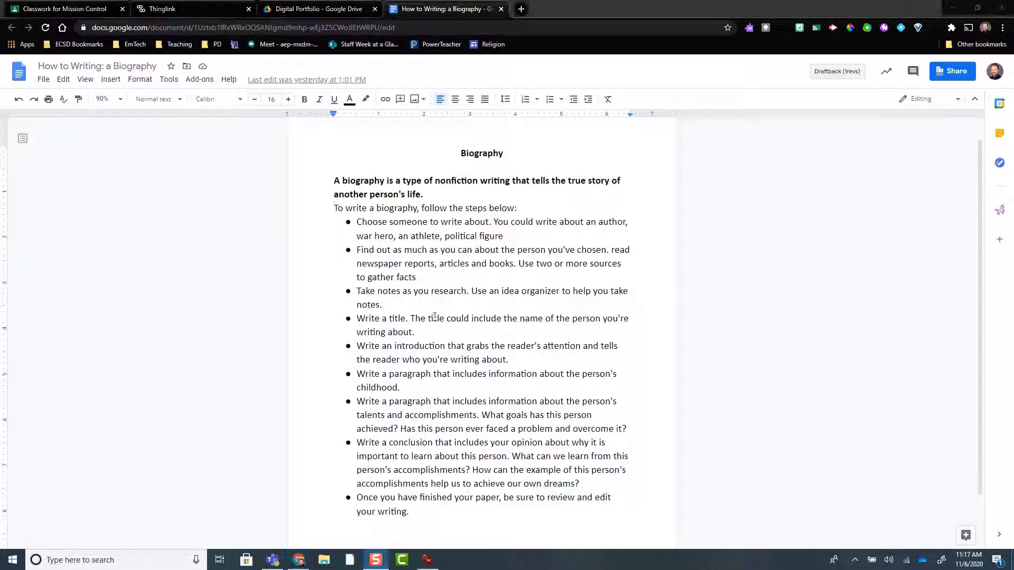
Step: Consult the How to Screenshot reference image, then snip the whole Biography page and open the snip for markup
left_click(428, 561)
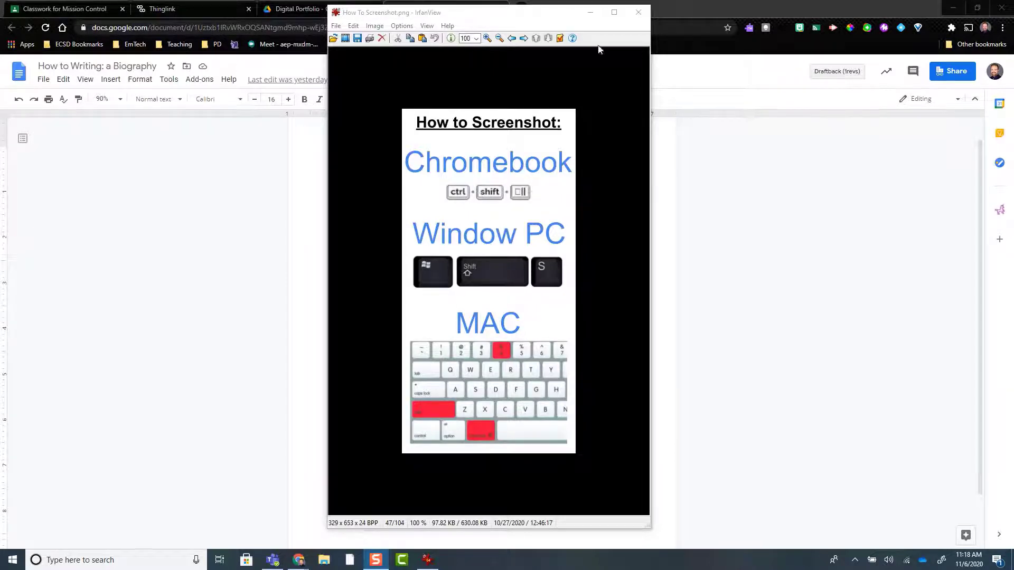
left_click(590, 12)
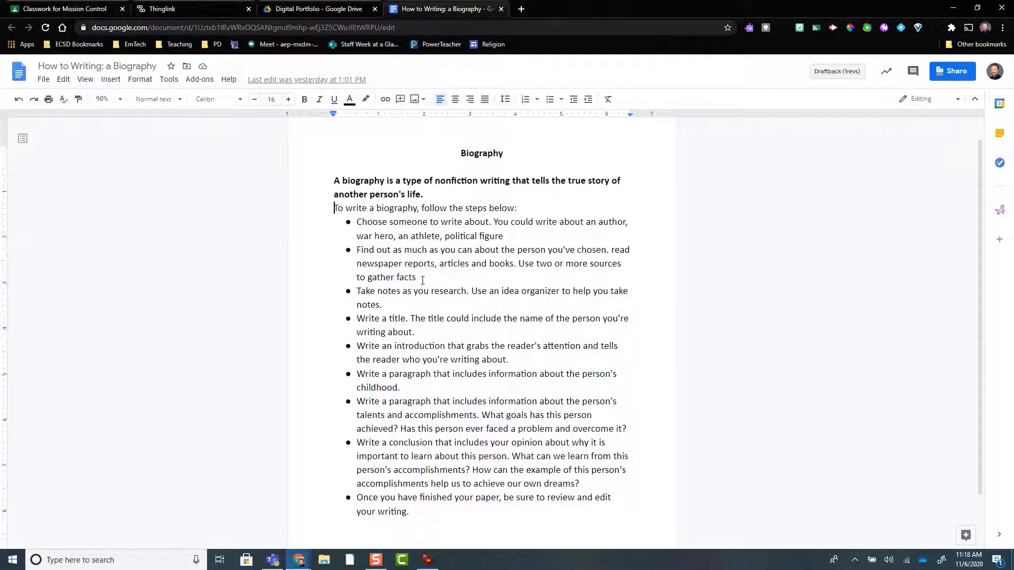
key("super+shift+s")
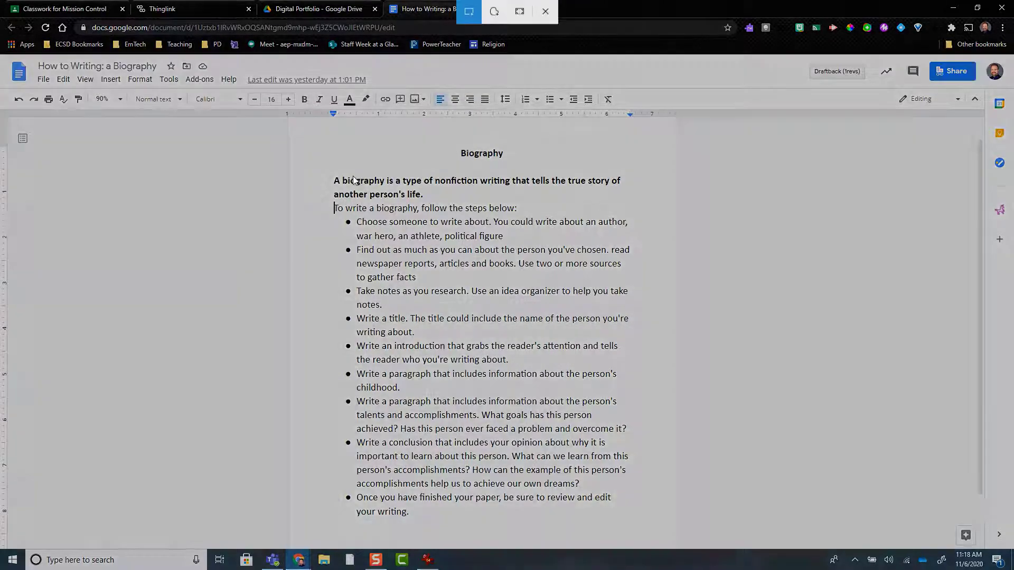
left_click_drag(298, 128, 670, 543)
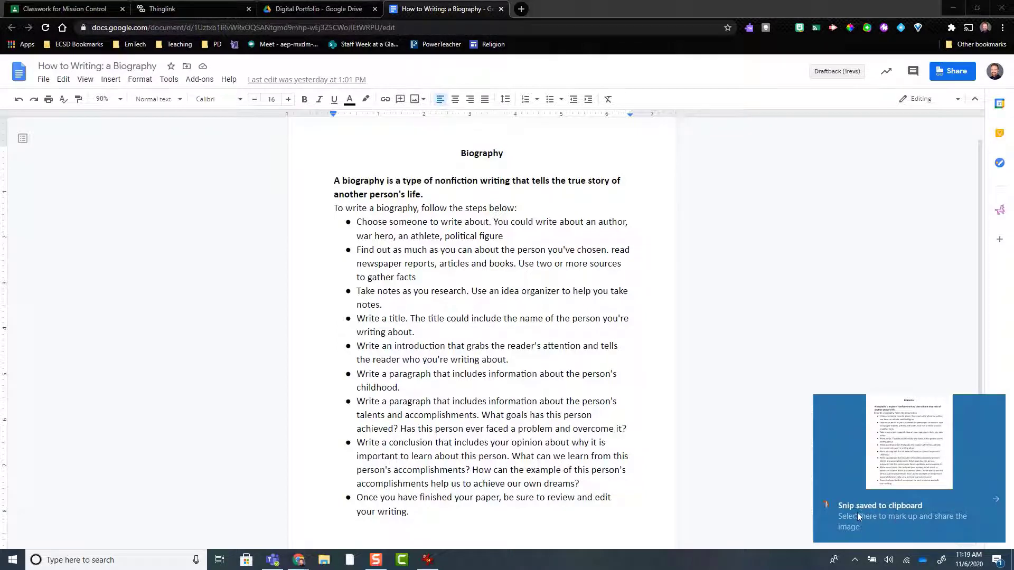
left_click(873, 515)
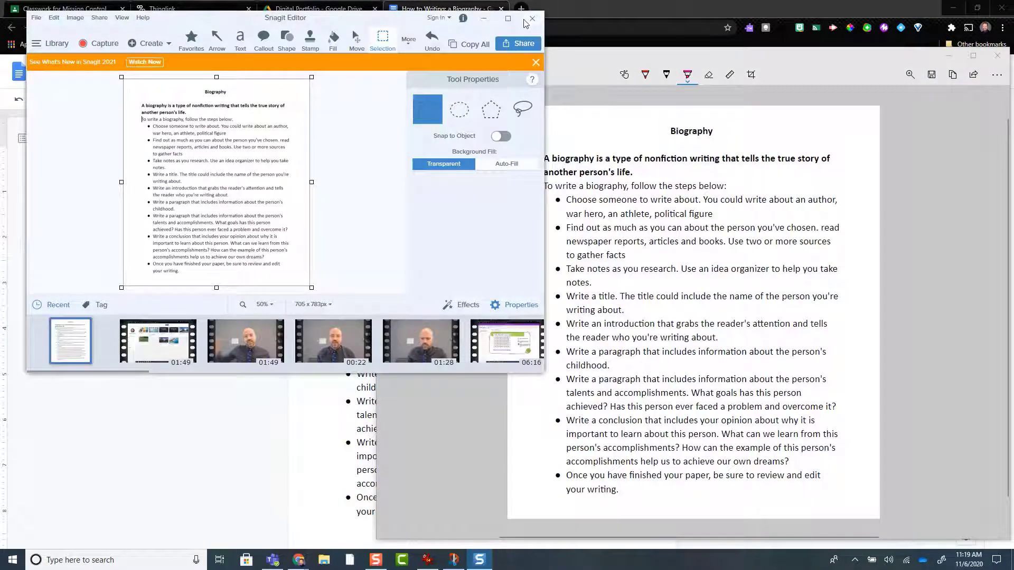
Step: Close the Snagit Editor and start saving the snip to the EmTech > Digital Portfolio folder on OneDrive
left_click(527, 21)
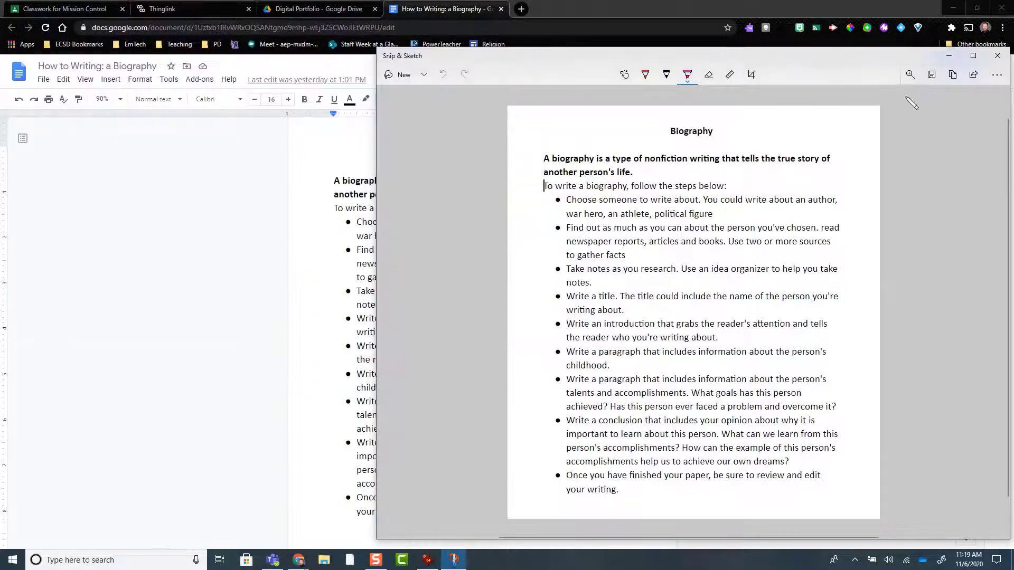
left_click(930, 80)
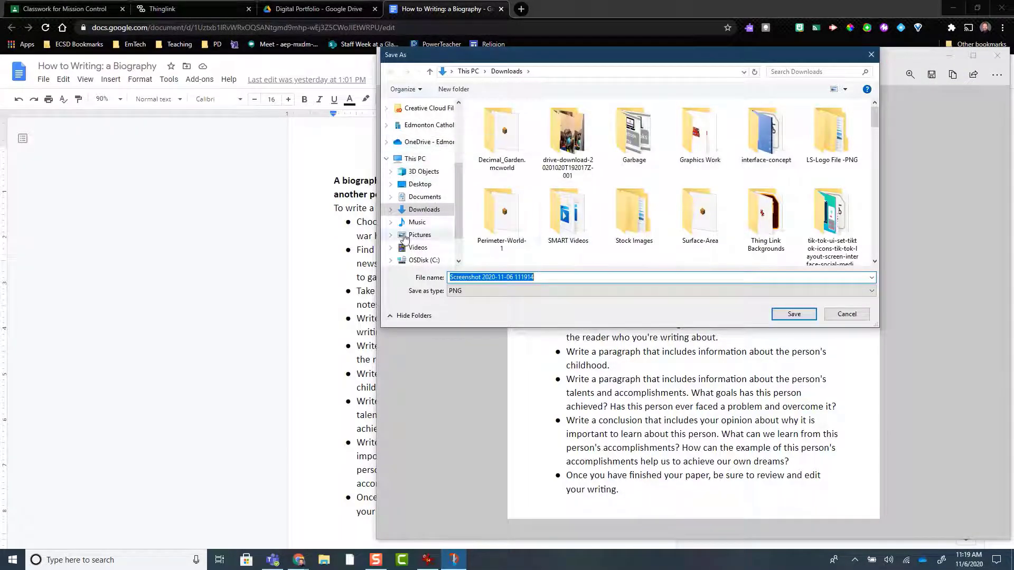
scroll(408, 224, "down", 2)
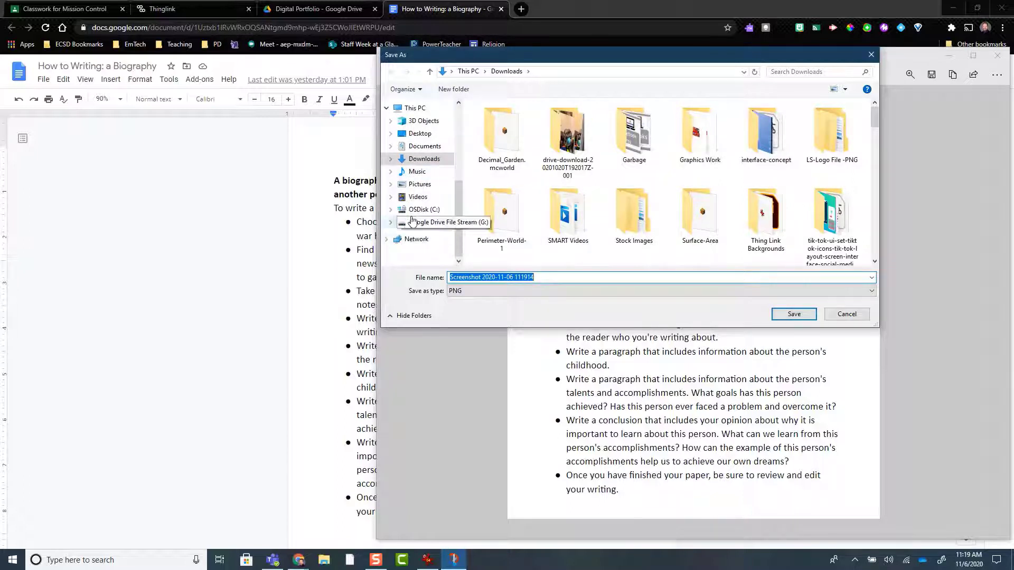
scroll(411, 206, "up", 3)
left_click(421, 167)
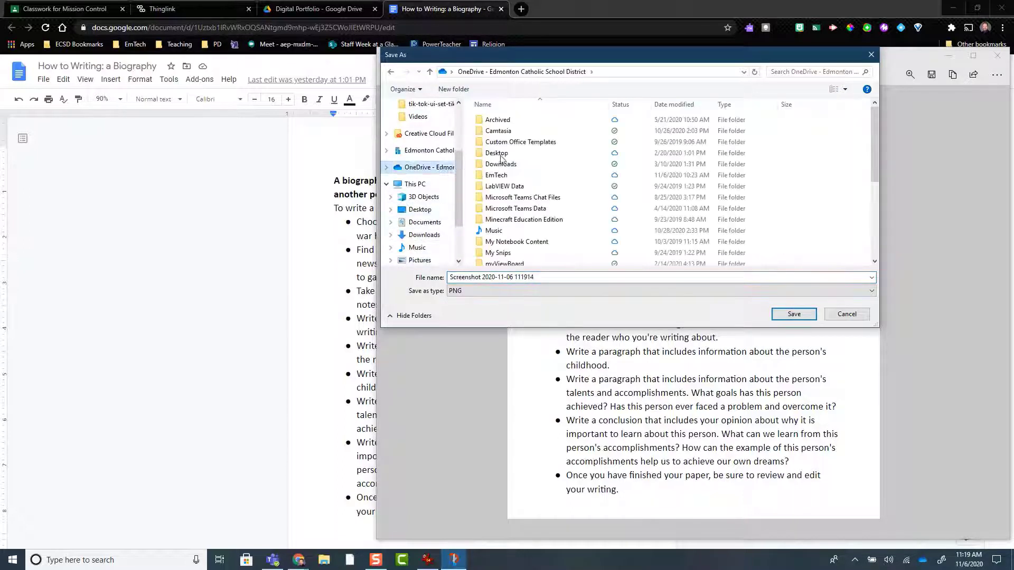
left_click(517, 175)
double_click(517, 175)
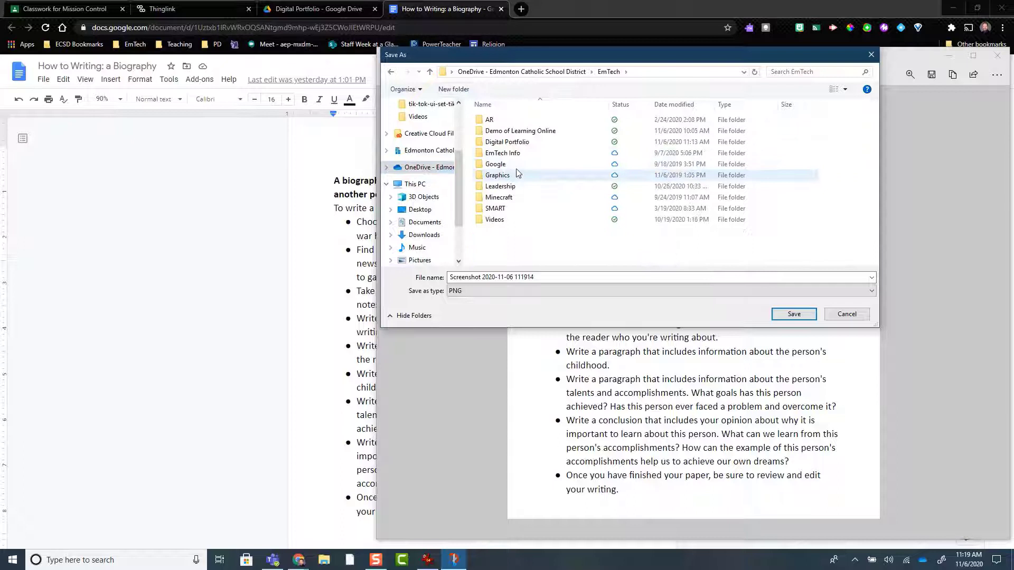
double_click(520, 141)
Step: Save the snip as a PNG named "How to writing" and close Snip & Sketch
left_click(506, 276)
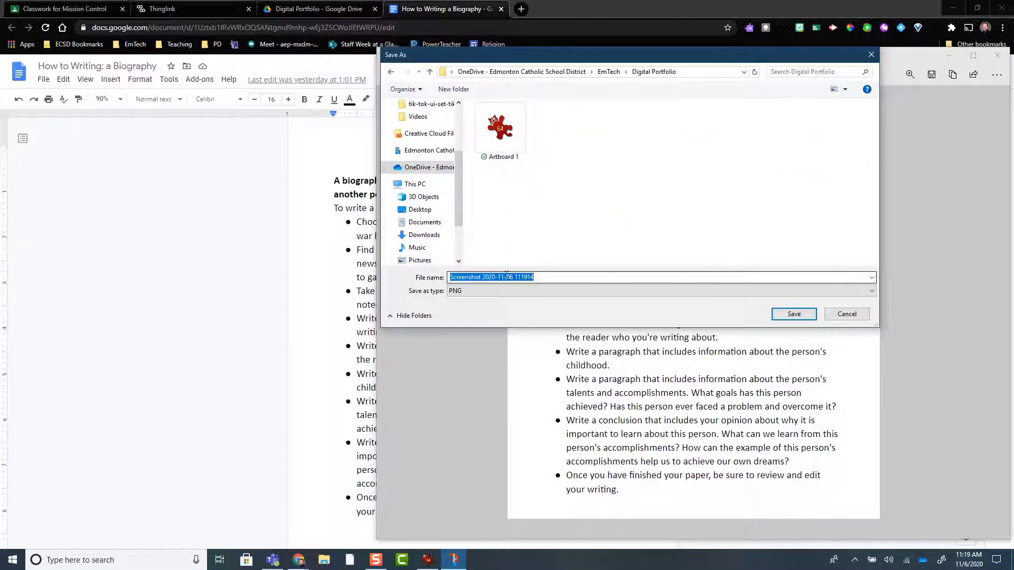
type("How ")
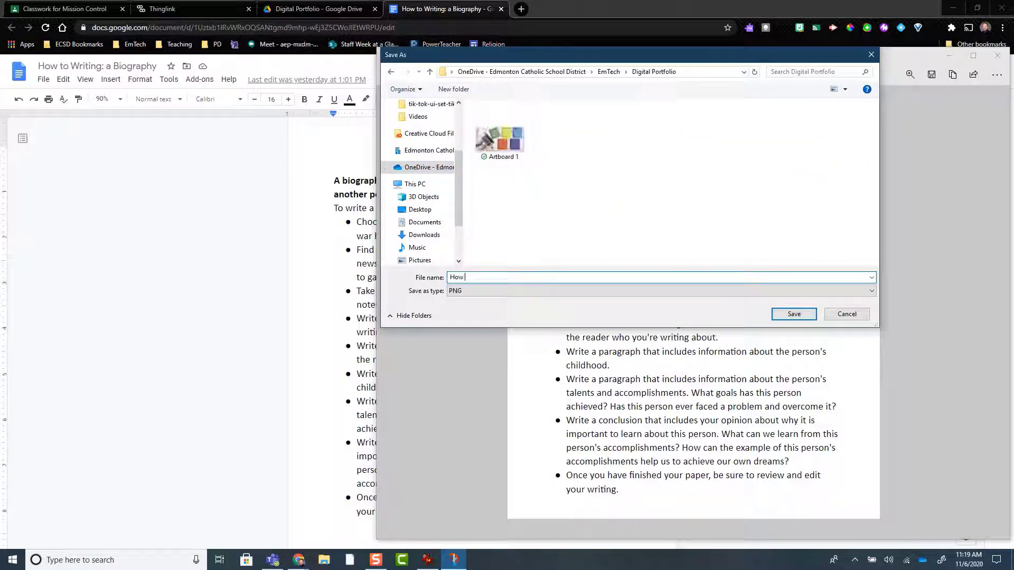
type("to writing")
left_click(793, 314)
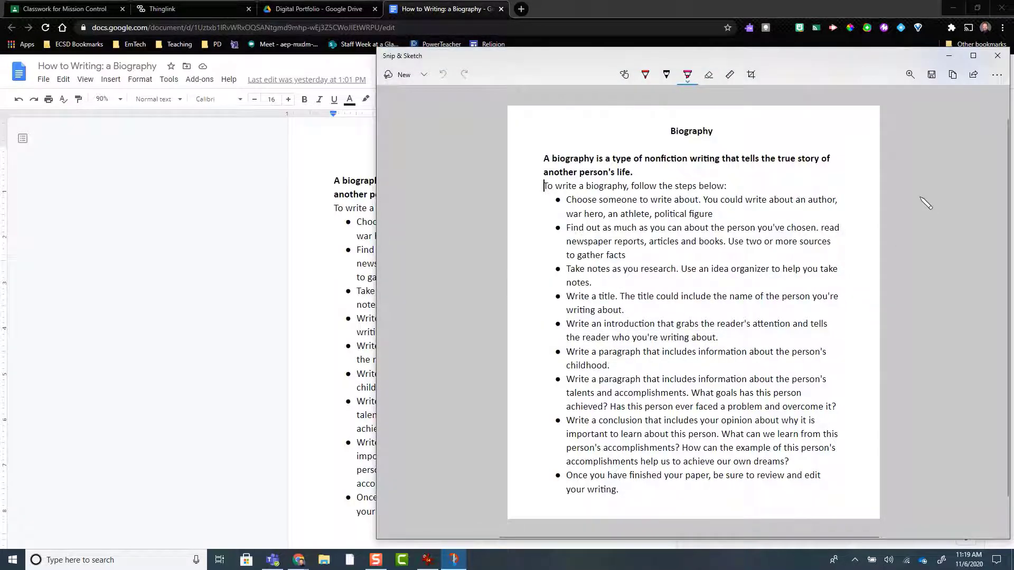
left_click(998, 55)
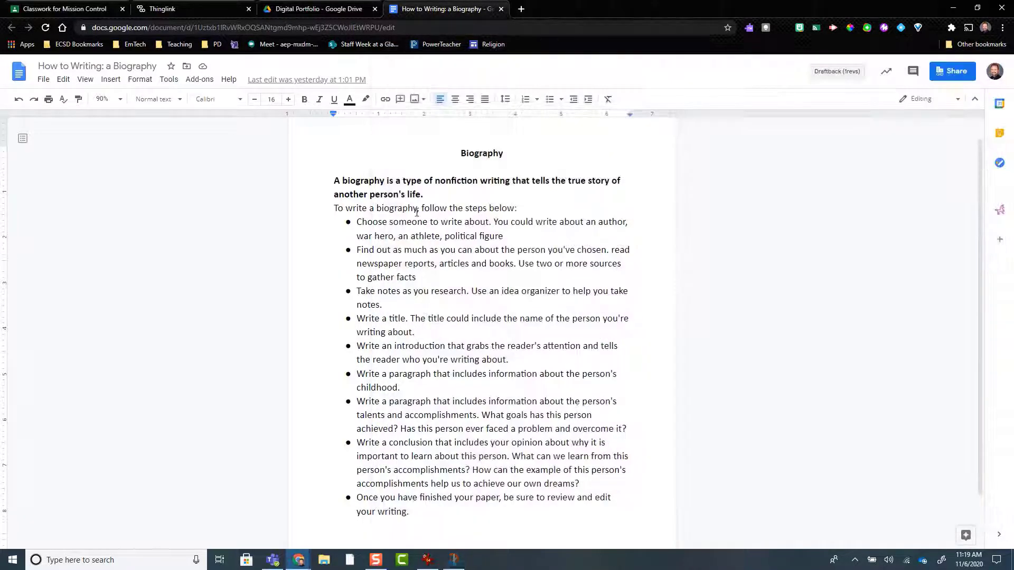
Step: Return to ThingLink and add the saved Biography screenshot as the image of the How To Writing tag
left_click(154, 11)
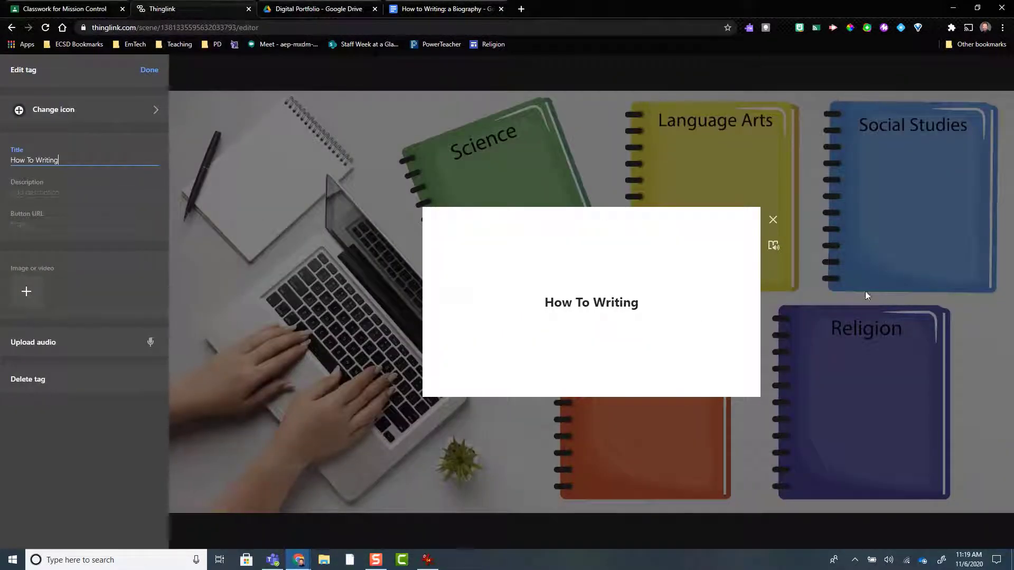
left_click(25, 290)
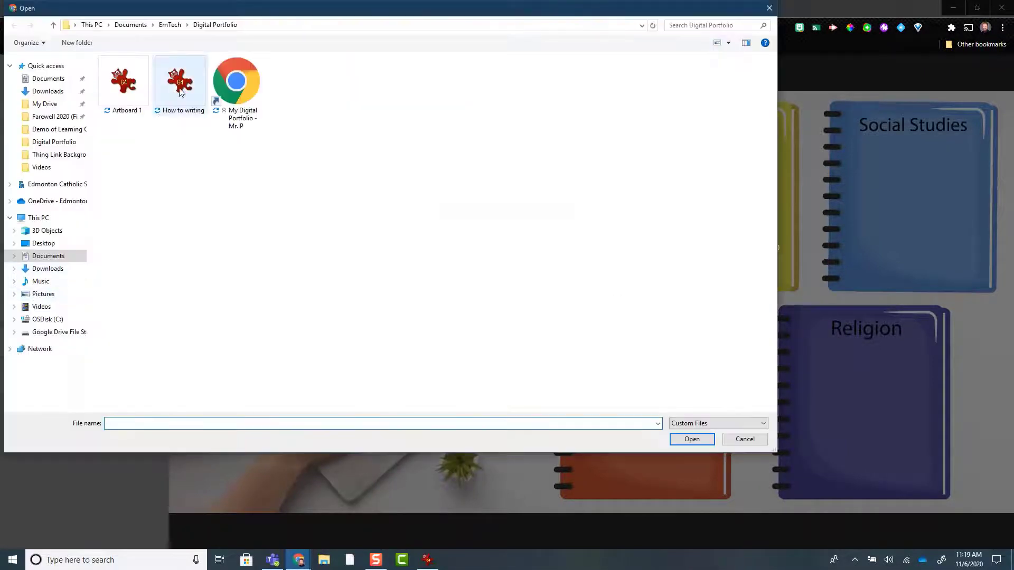
left_click(179, 92)
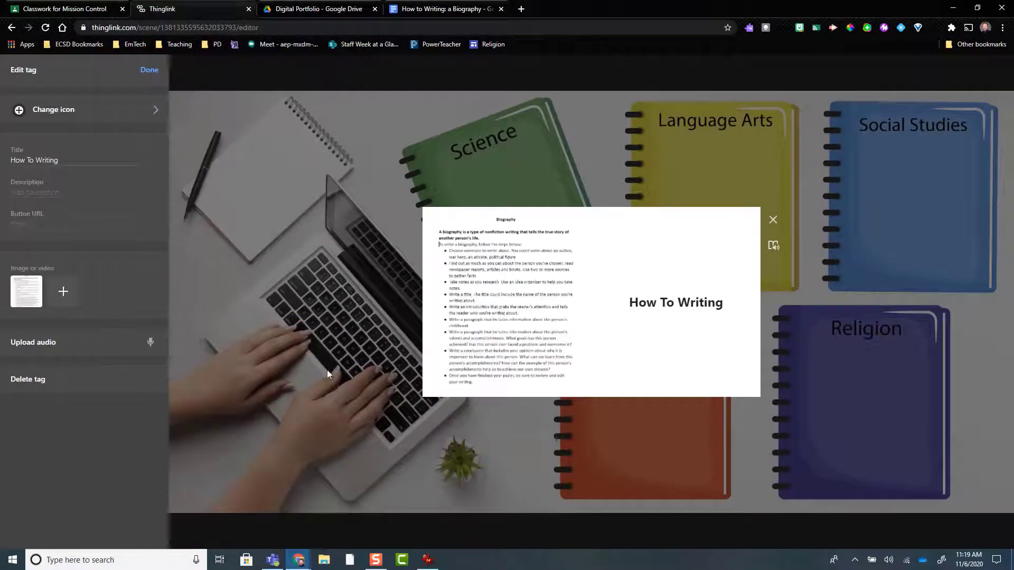
Step: Copy the share link of the Google Docs Biography document and set it as the How To Writing tag's button URL
left_click(424, 14)
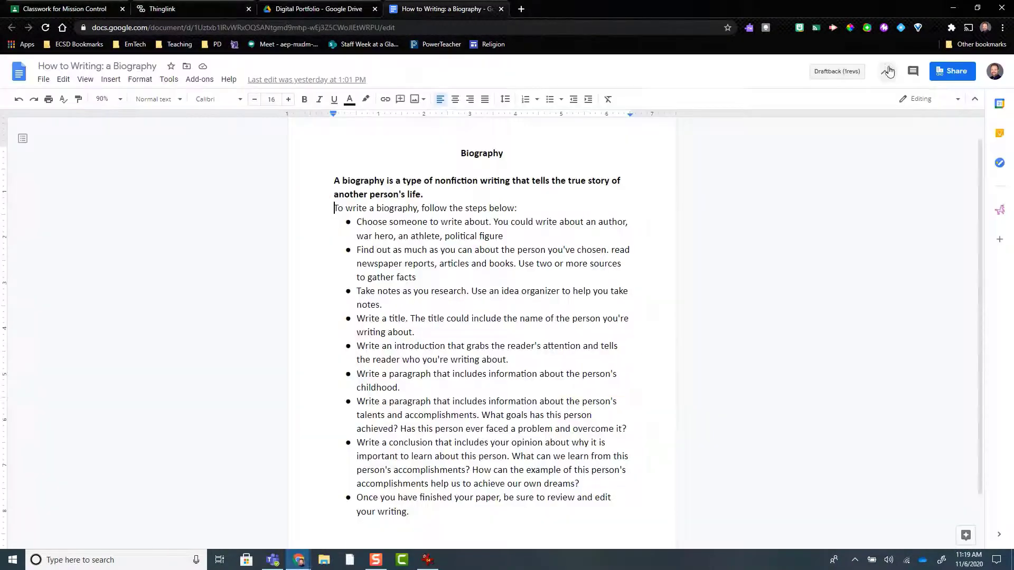
left_click(950, 74)
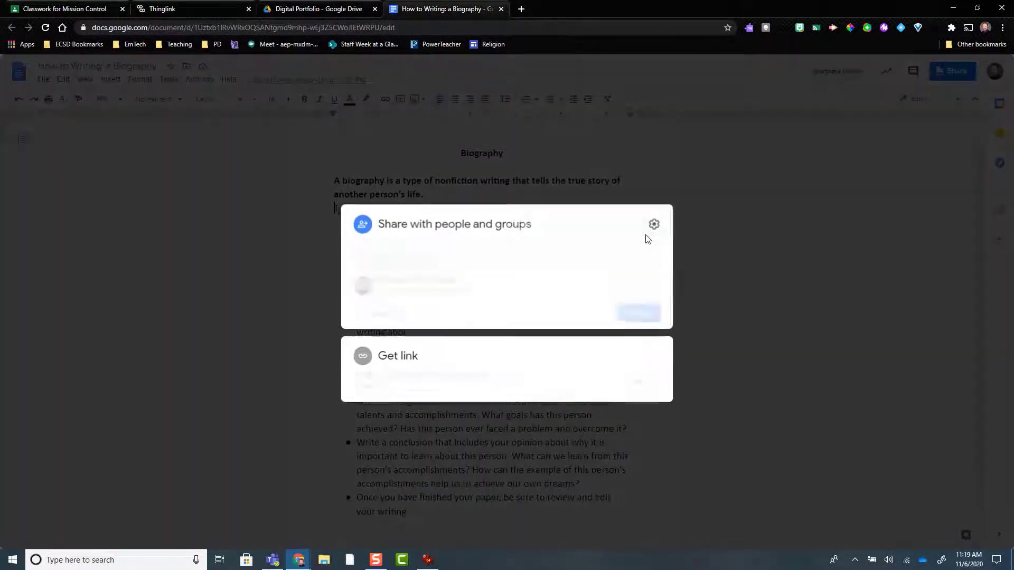
left_click(643, 382)
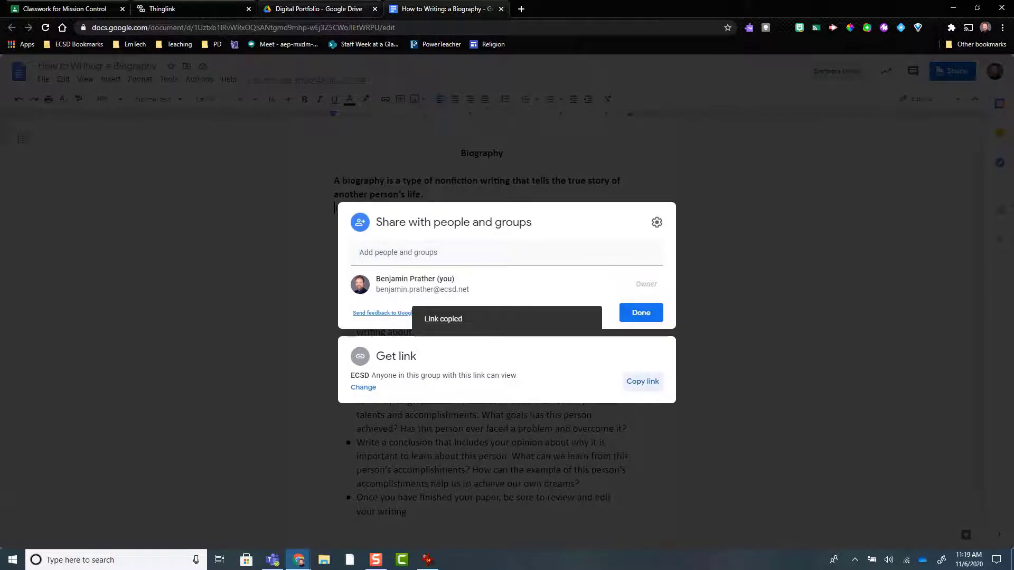
left_click(317, 8)
left_click(162, 9)
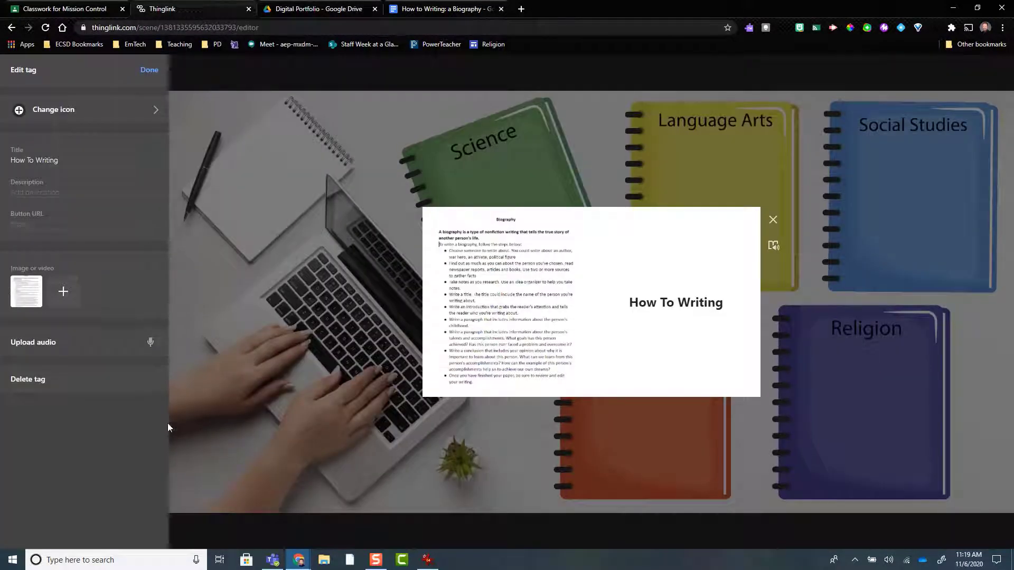
left_click(30, 224)
key("ctrl+v")
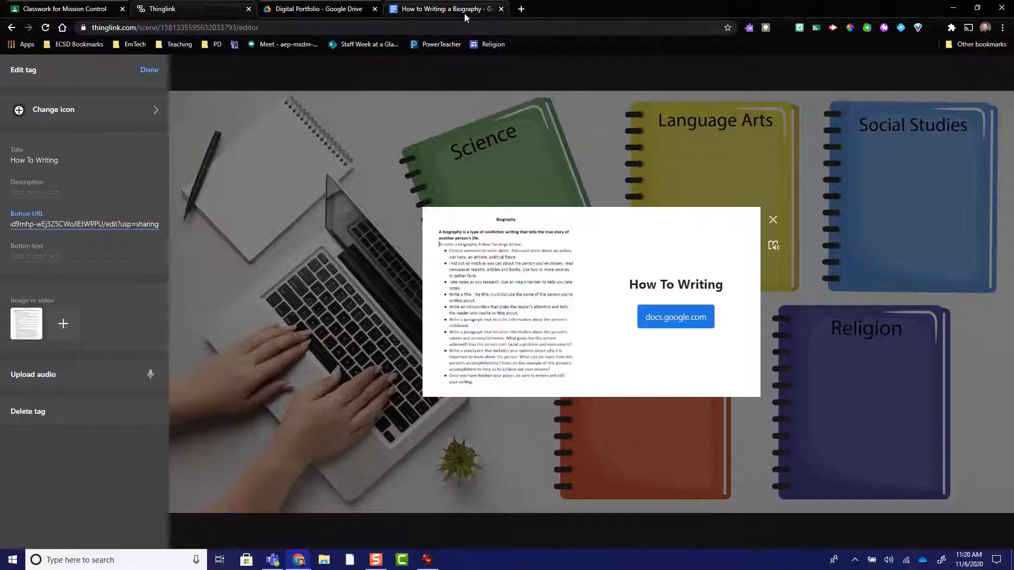
Step: Review the link-sharing options of the Biography document in Google Docs and close the sharing dialog
left_click(449, 9)
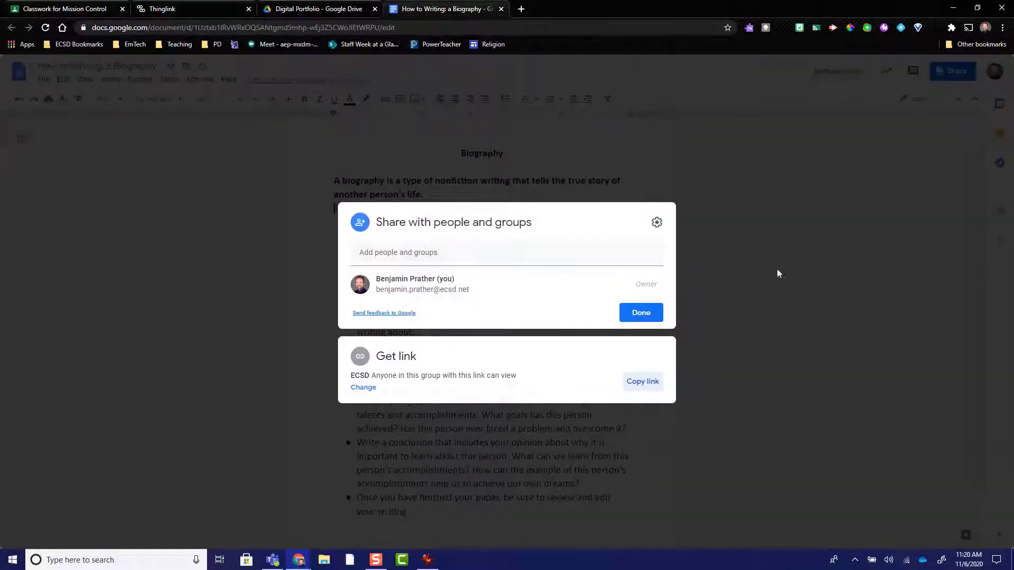
left_click(787, 234)
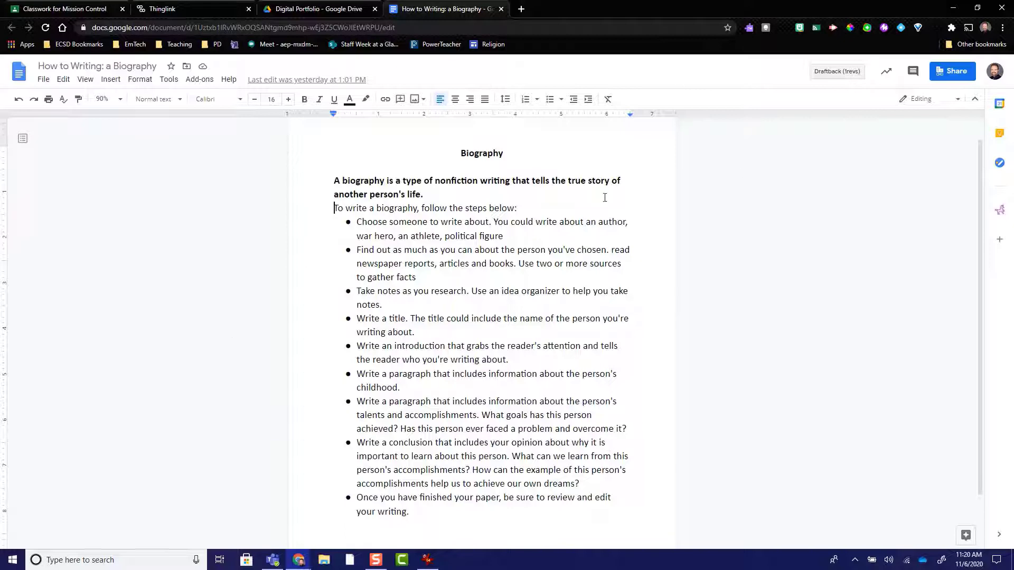
left_click(948, 74)
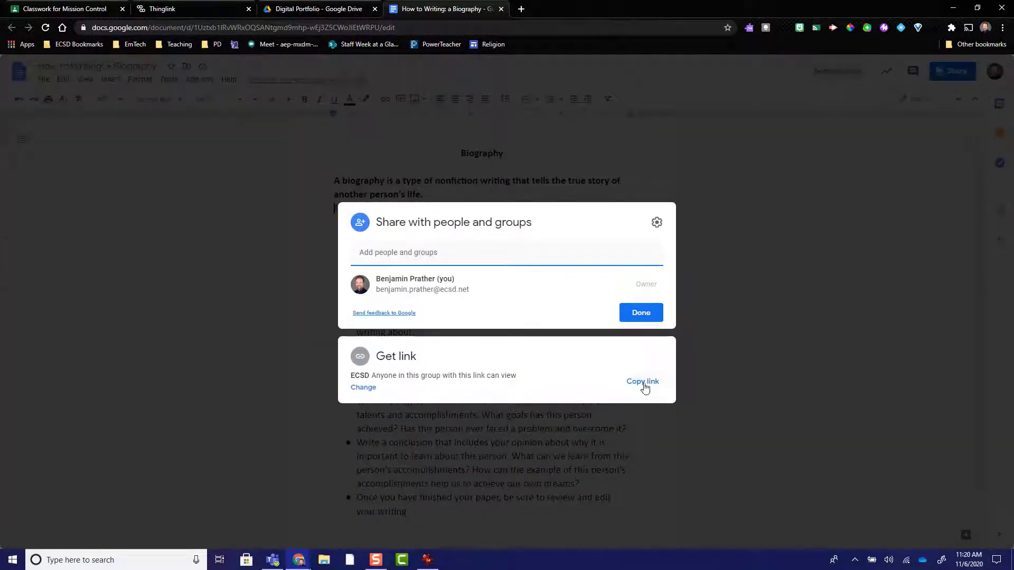
key("Escape")
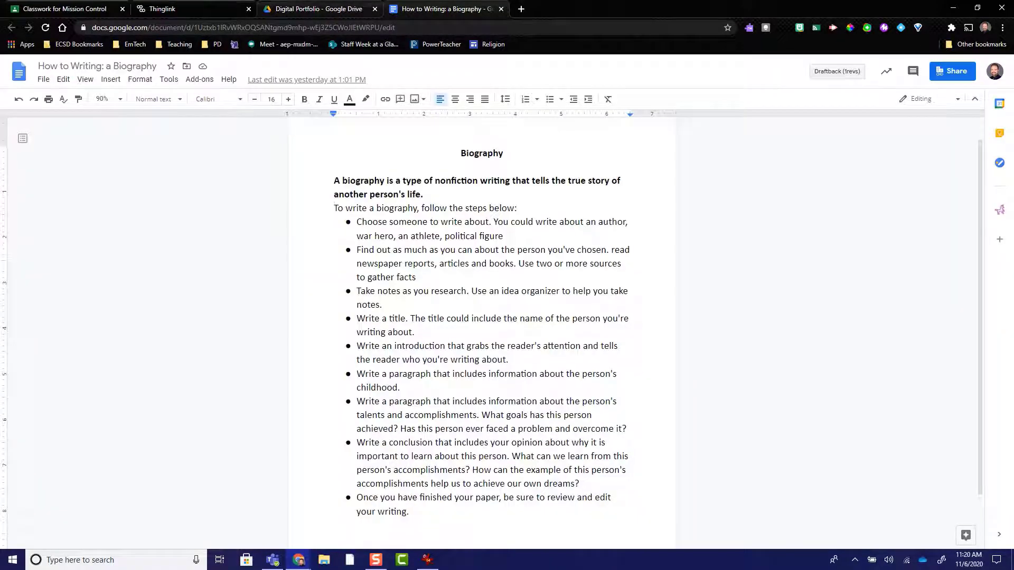
Step: In a new browser tab, open OneDrive, check the EmTech > Digital Portfolio folder, and open EmTech > Demo of Learning Online
left_click(521, 9)
left_click(79, 46)
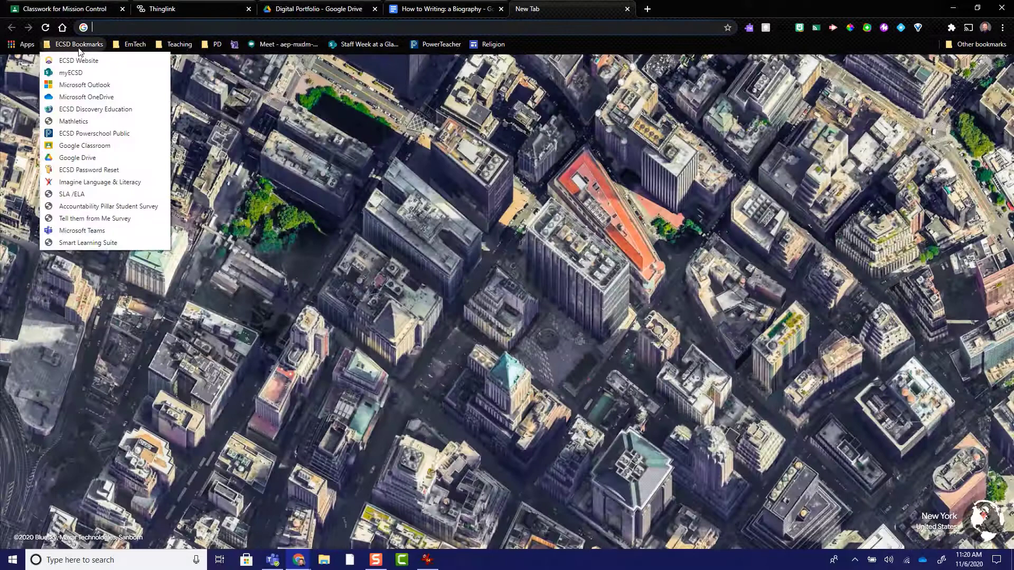
left_click(80, 97)
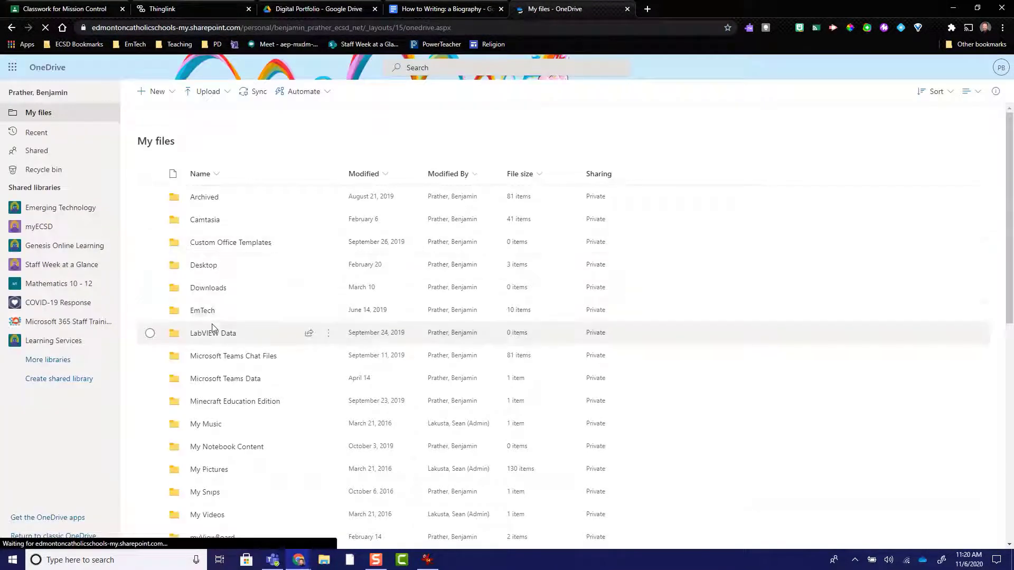
left_click(212, 312)
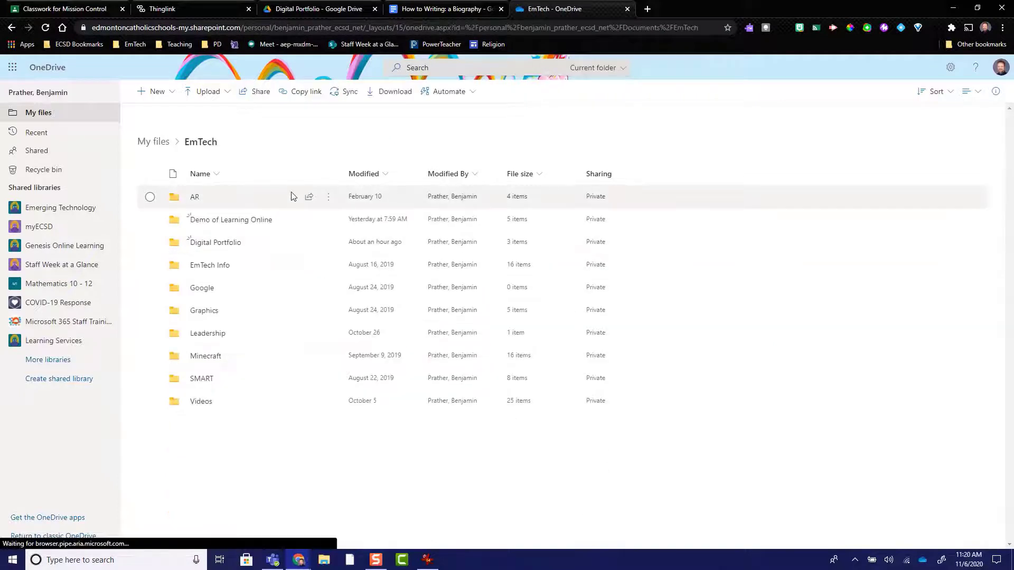
left_click(213, 241)
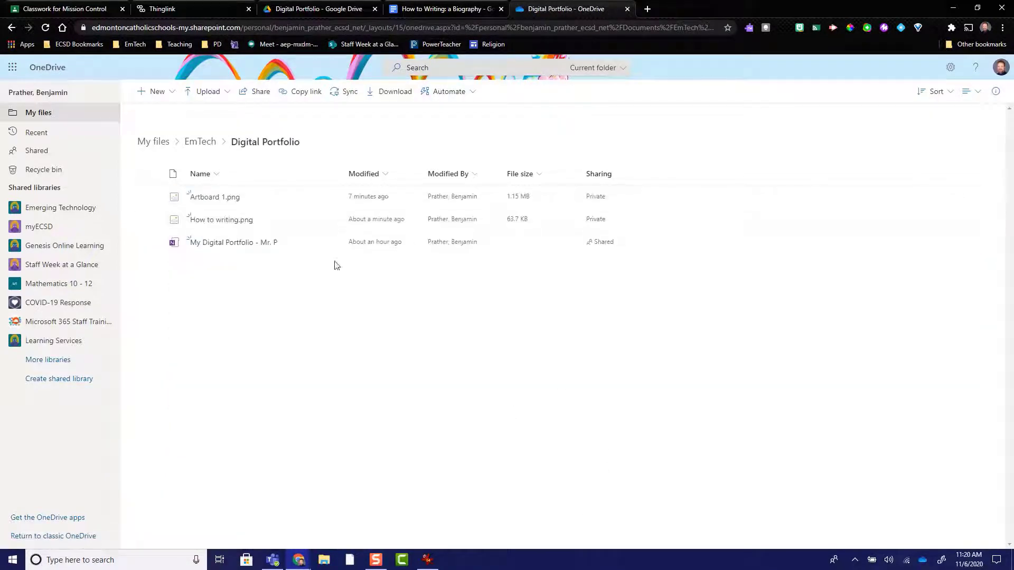
left_click(211, 140)
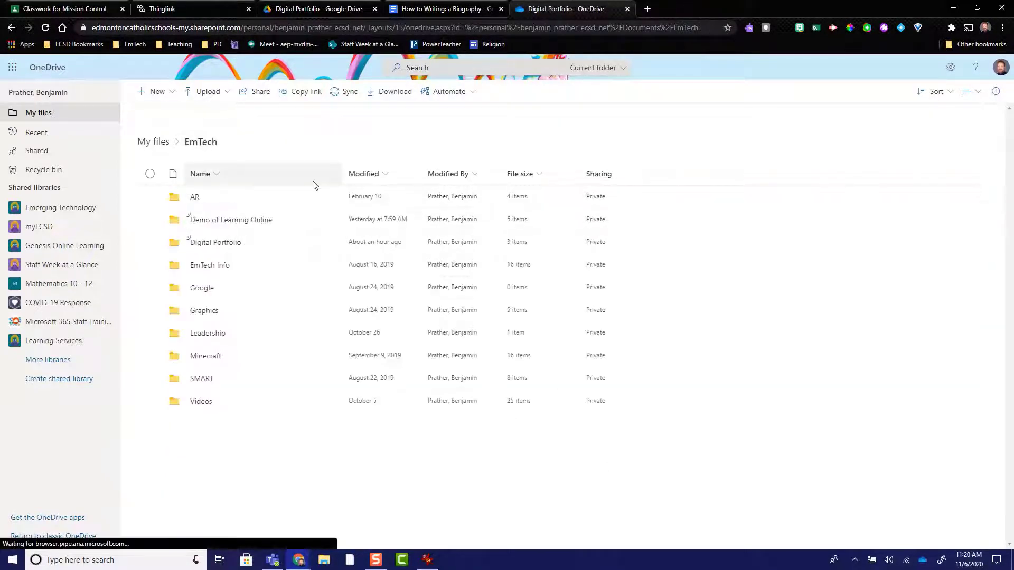
left_click(244, 220)
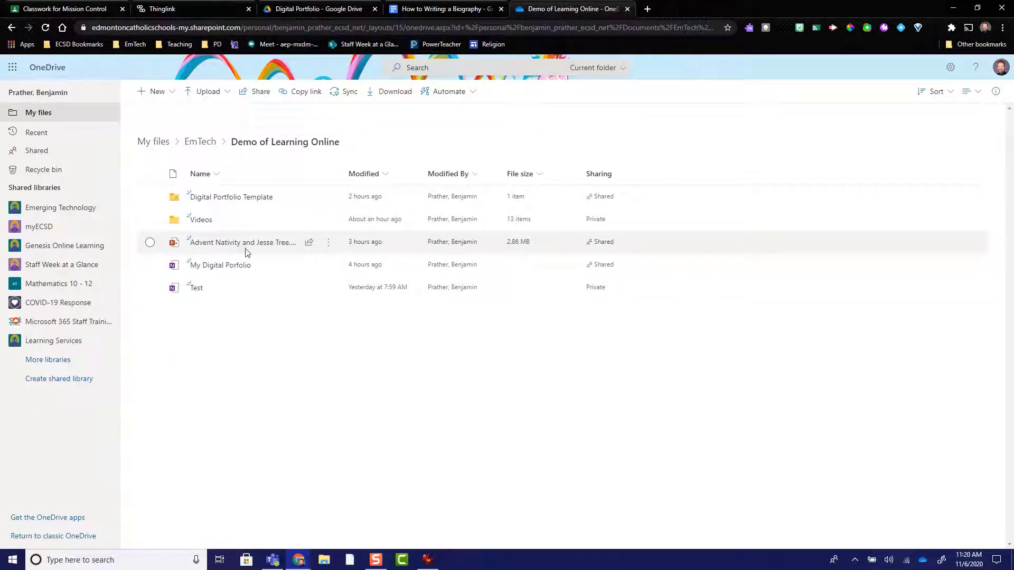
Step: Copy a view-only link to Advent Nativity and Jesse Tree.pptx that works for anyone with the link, and close the link dialog
left_click(310, 244)
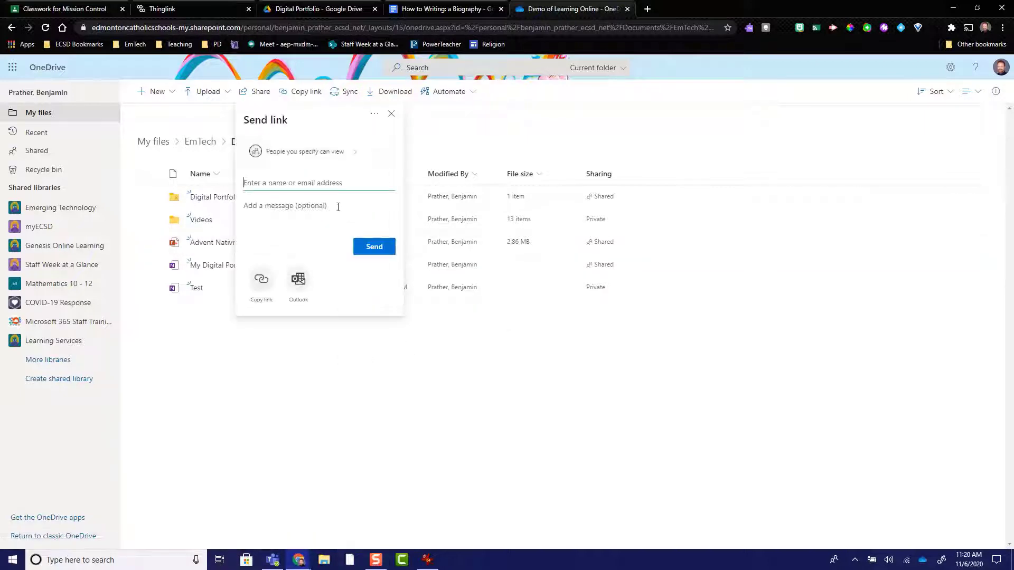
left_click(306, 153)
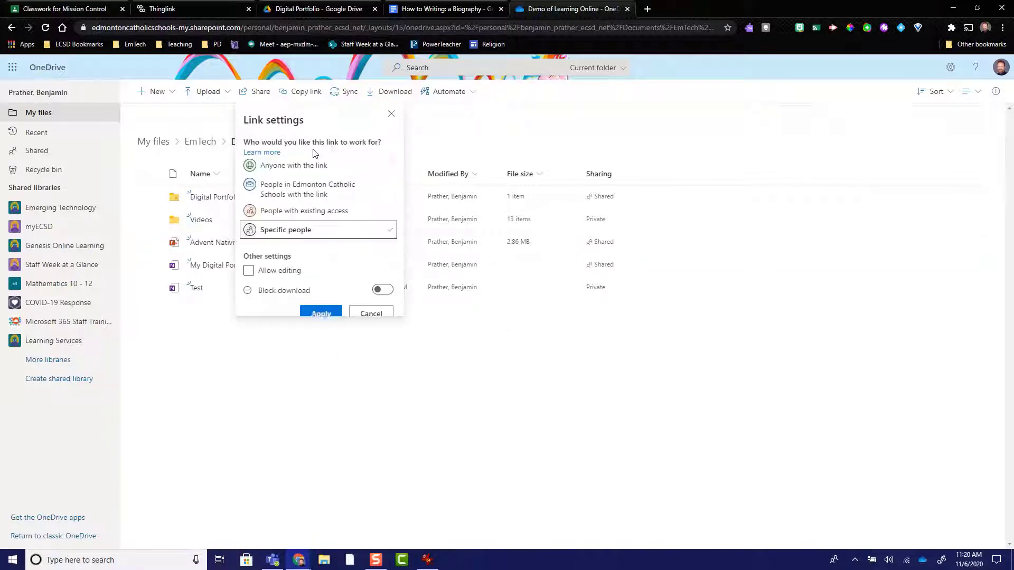
left_click(290, 167)
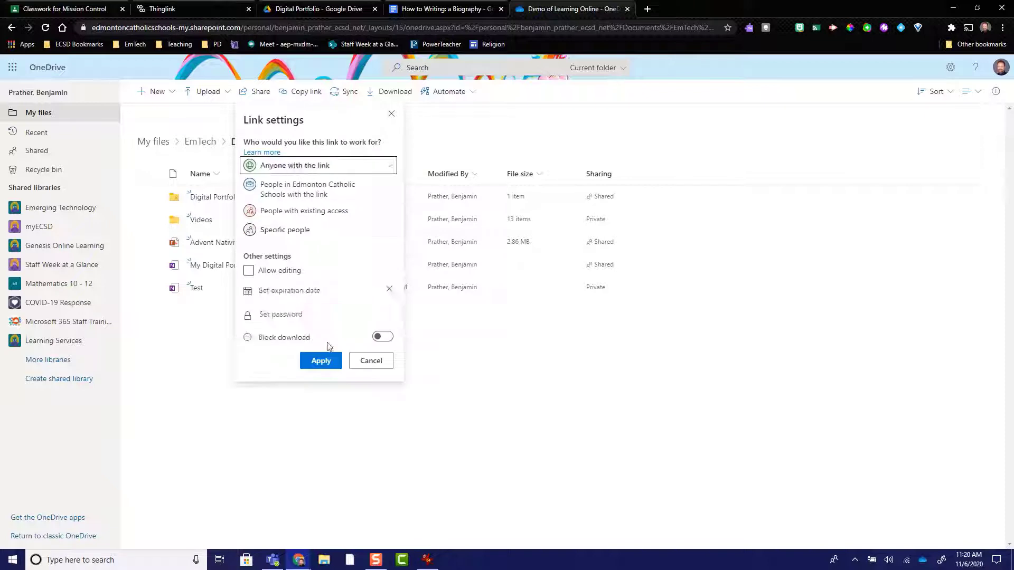
left_click(317, 366)
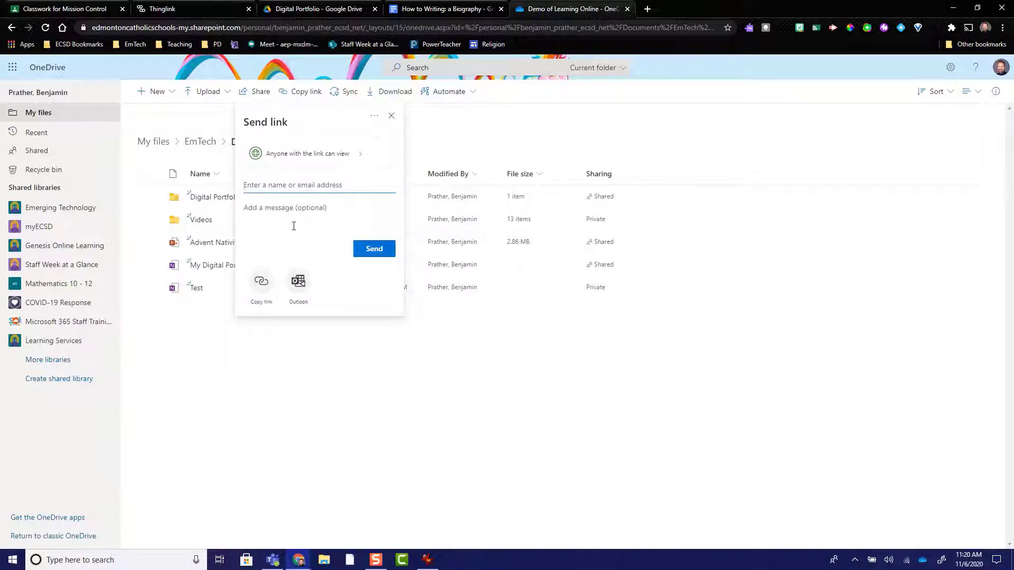
left_click(259, 286)
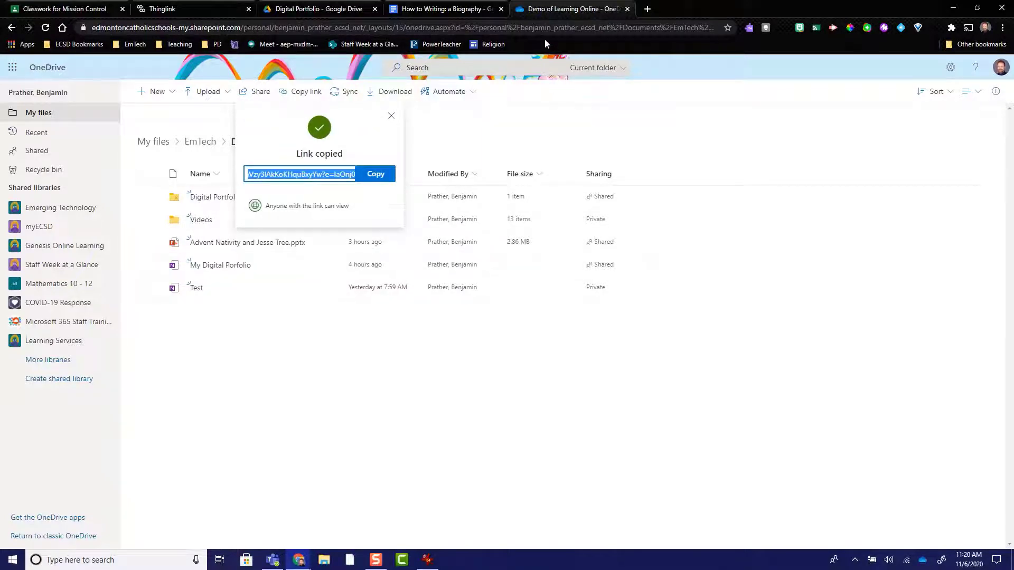
left_click(449, 9)
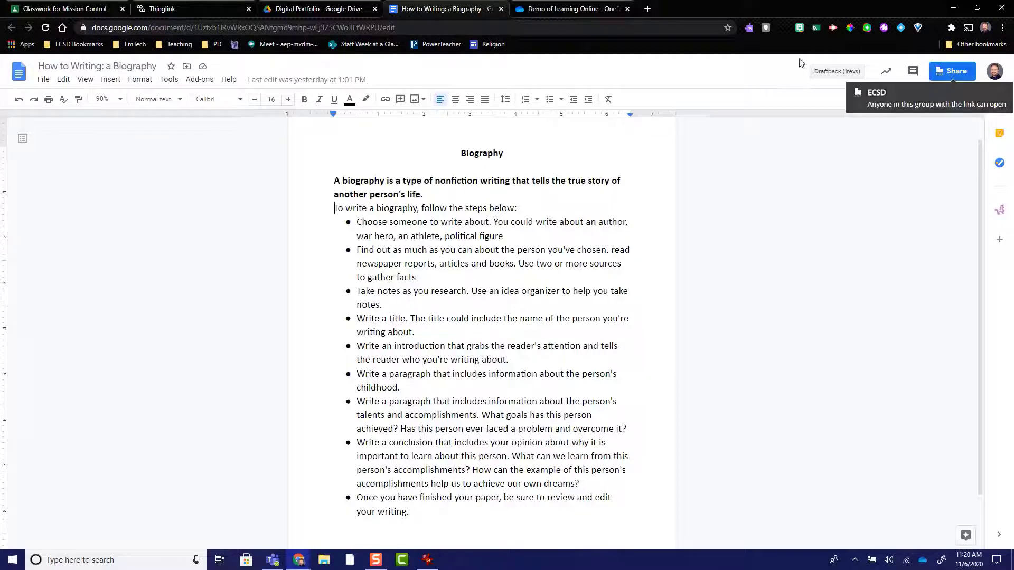
left_click(583, 8)
left_click(392, 116)
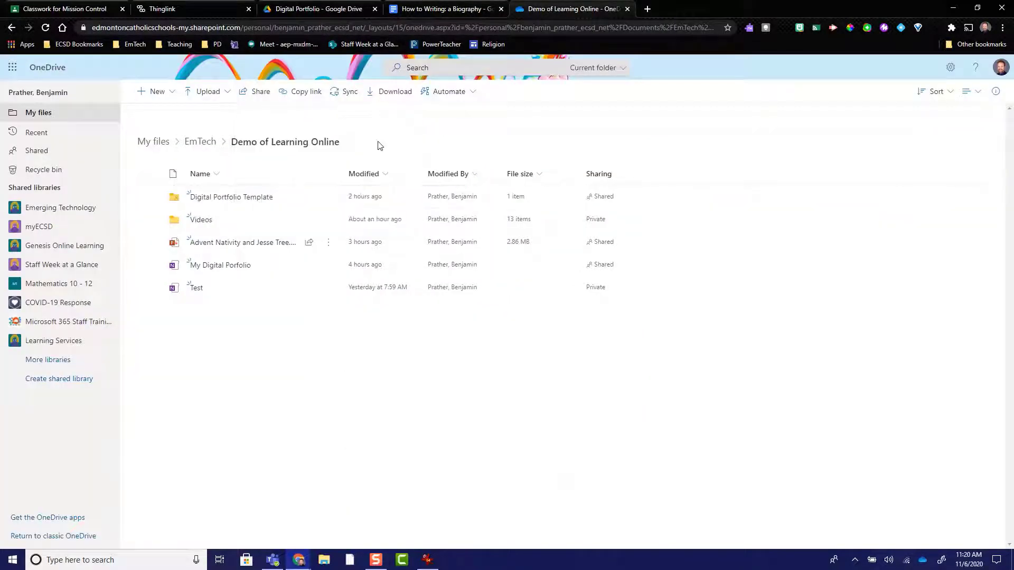
Step: Share Advent Nativity and Jesse Tree.pptx so anyone with the link can view it, copy the link, and close the sharing dialog
left_click(328, 243)
left_click(308, 245)
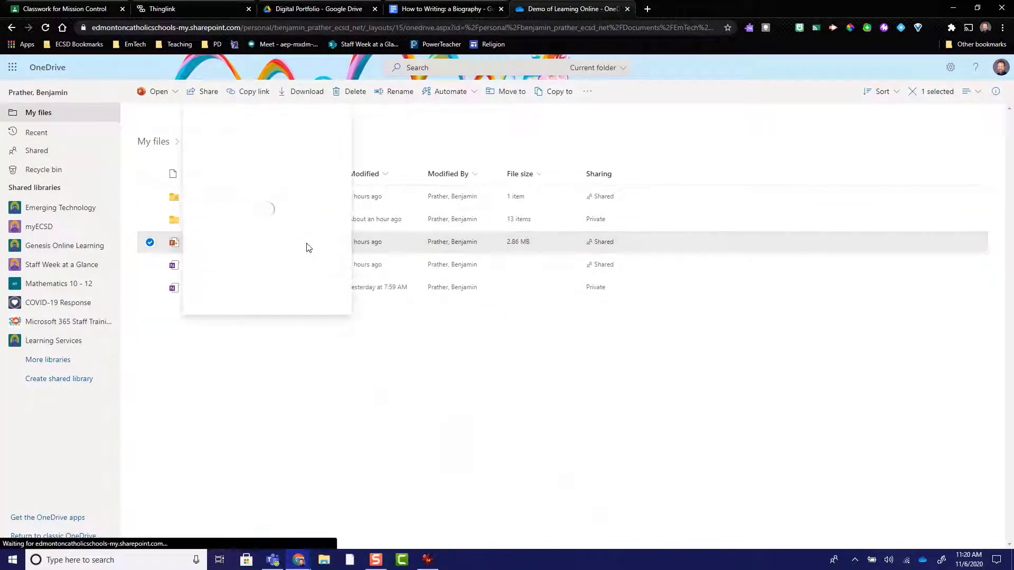
left_click(217, 152)
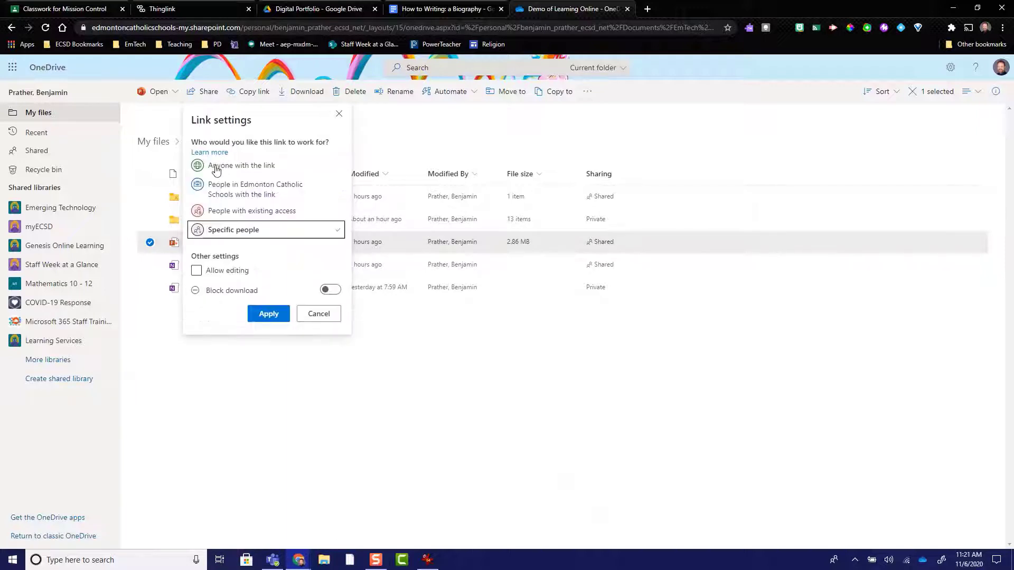
left_click(215, 167)
left_click(272, 366)
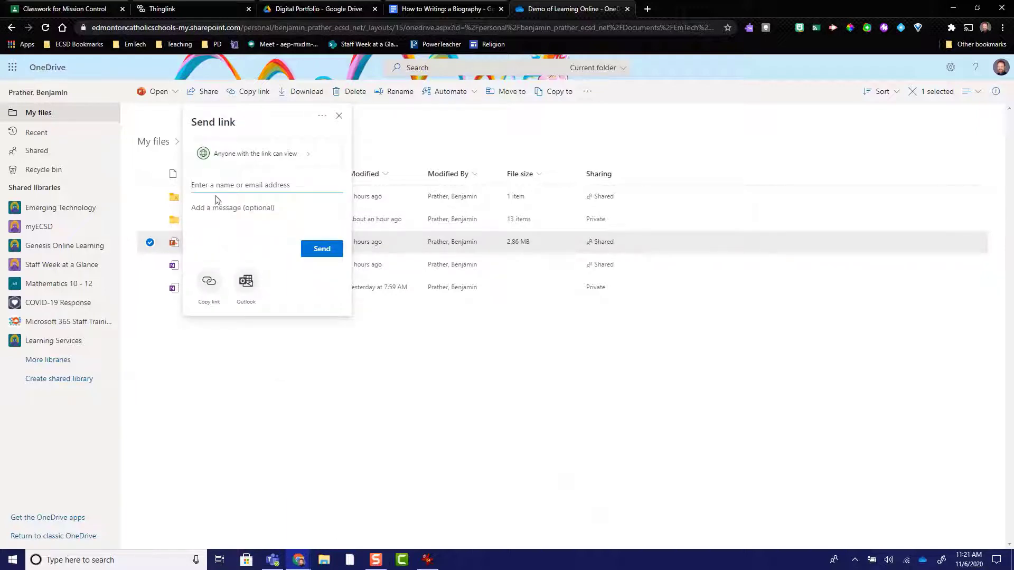
left_click(207, 286)
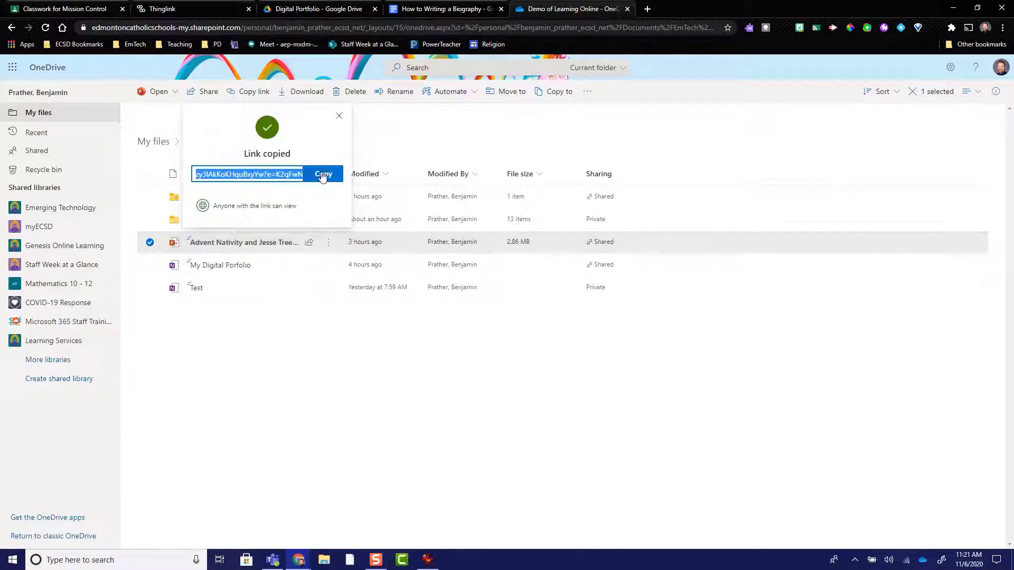
left_click(339, 116)
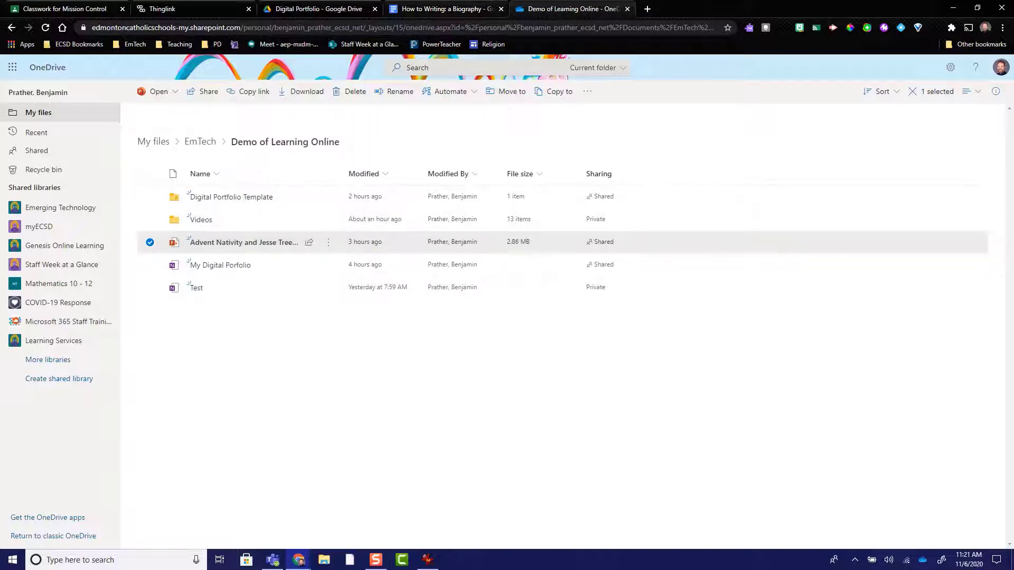
Step: Copy the shareable link of the Skip Counting Splat Chart recording from Screencastify's My Recordings, and close the extra browser tabs
left_click(646, 10)
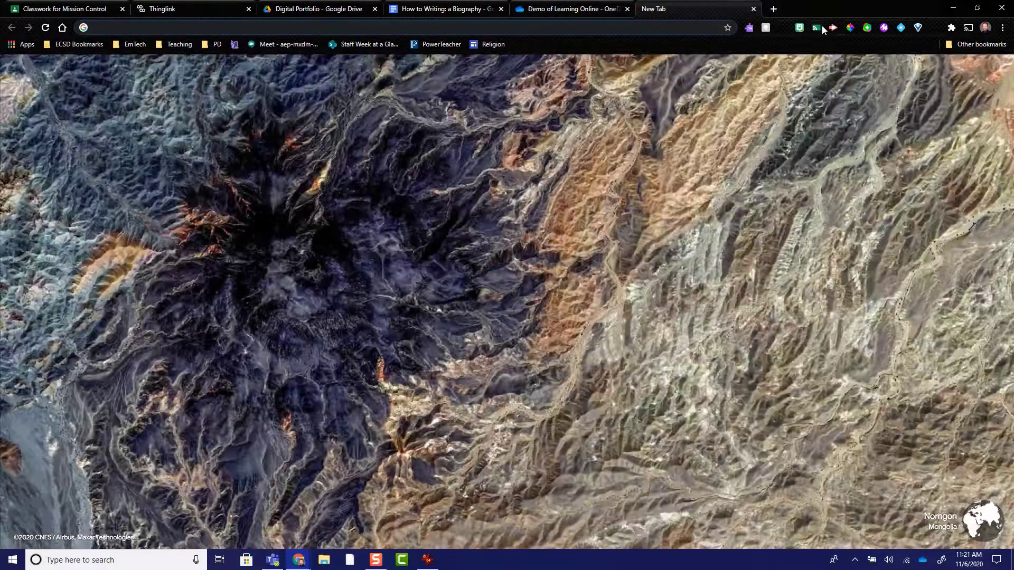
left_click(833, 28)
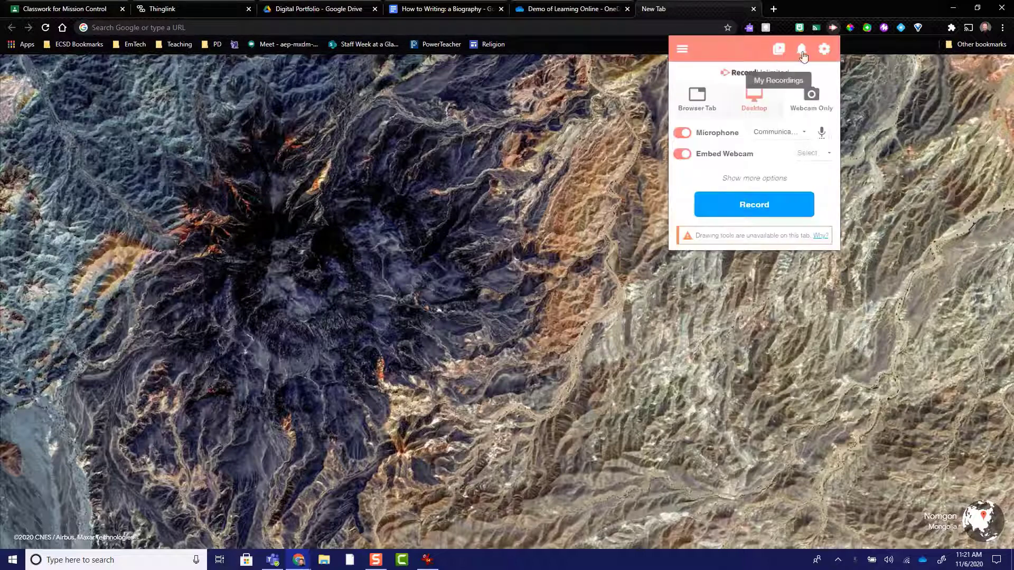
left_click(780, 48)
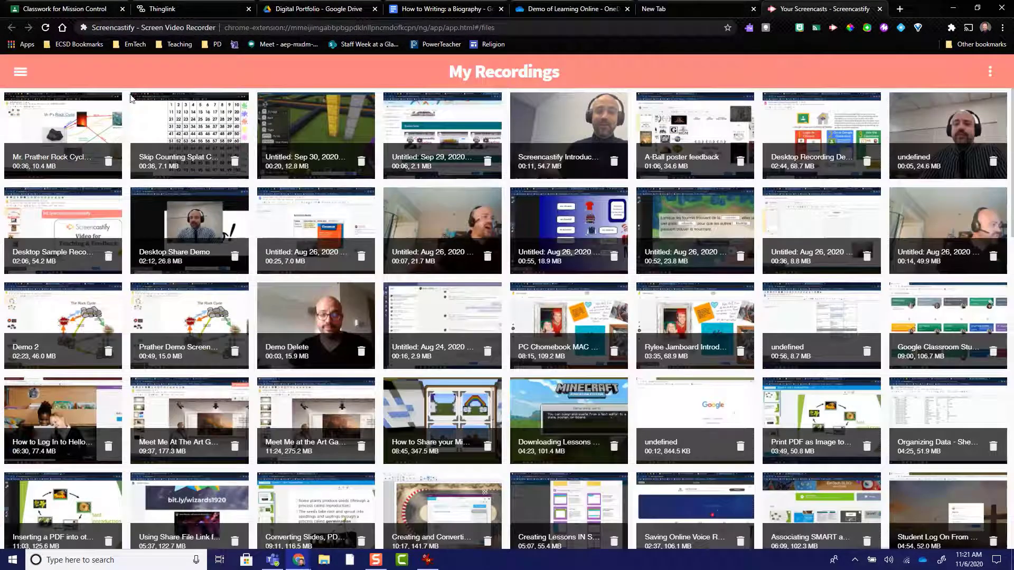
left_click(181, 125)
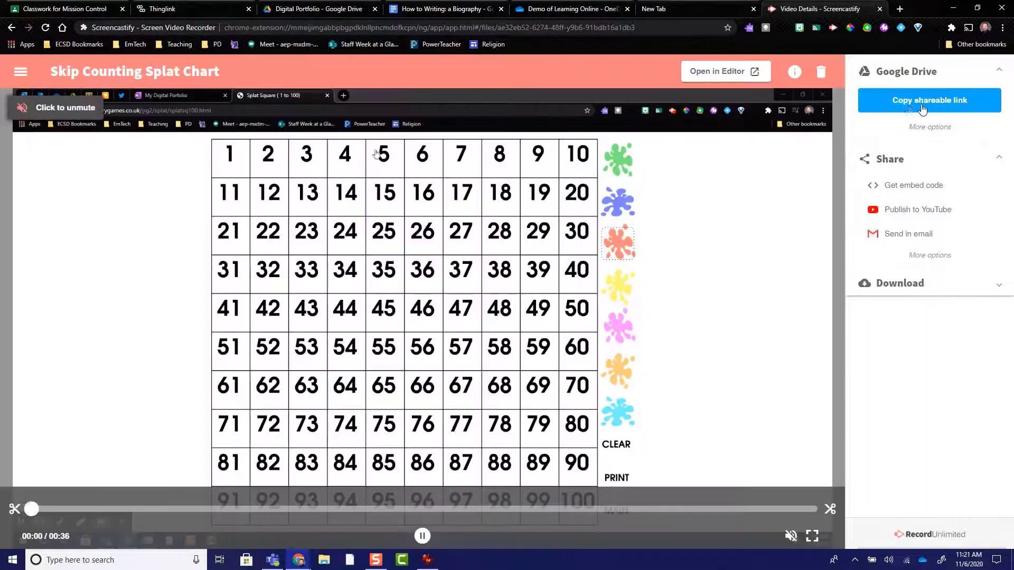
left_click(922, 108)
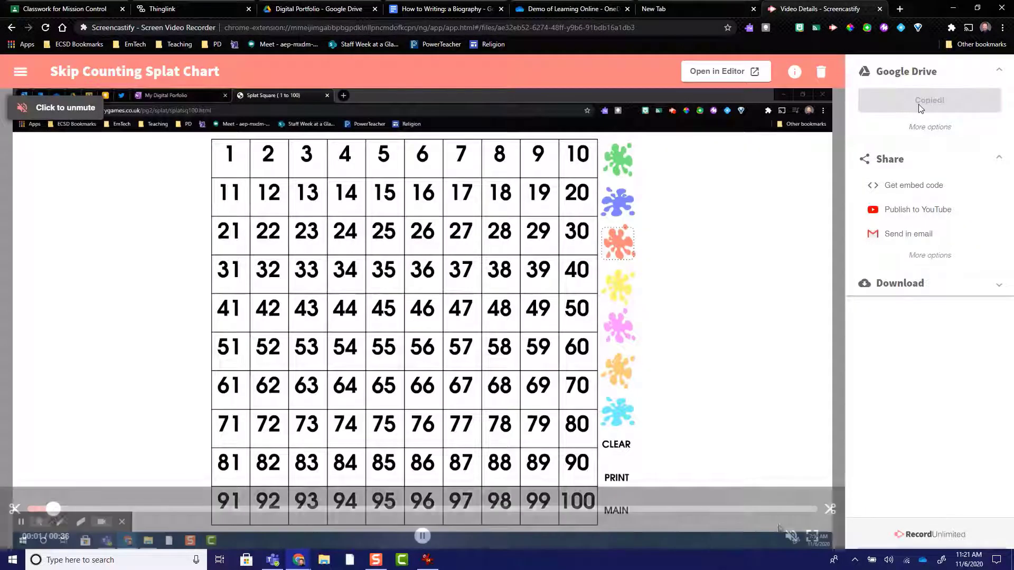
left_click(880, 9)
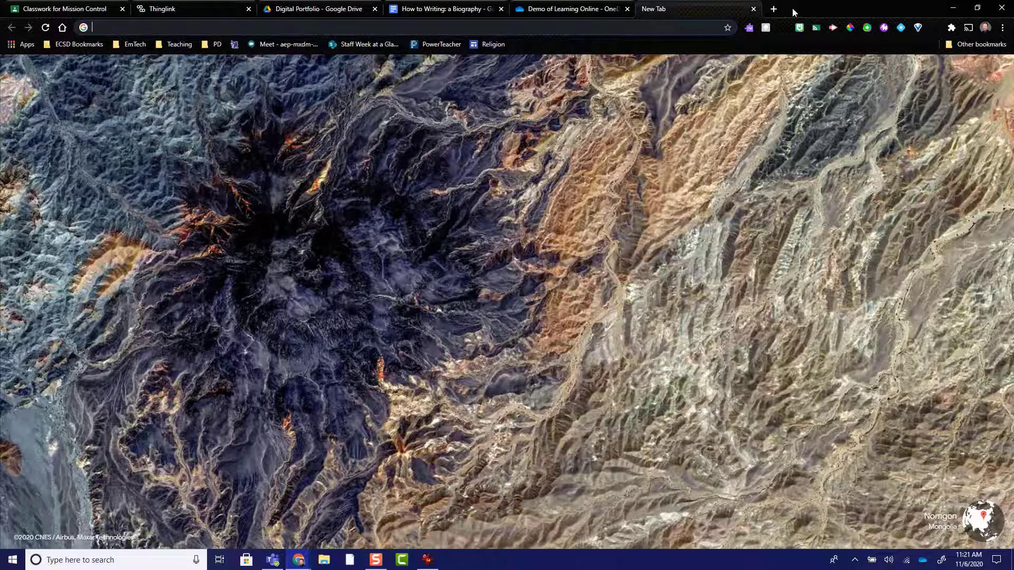
left_click(608, 9)
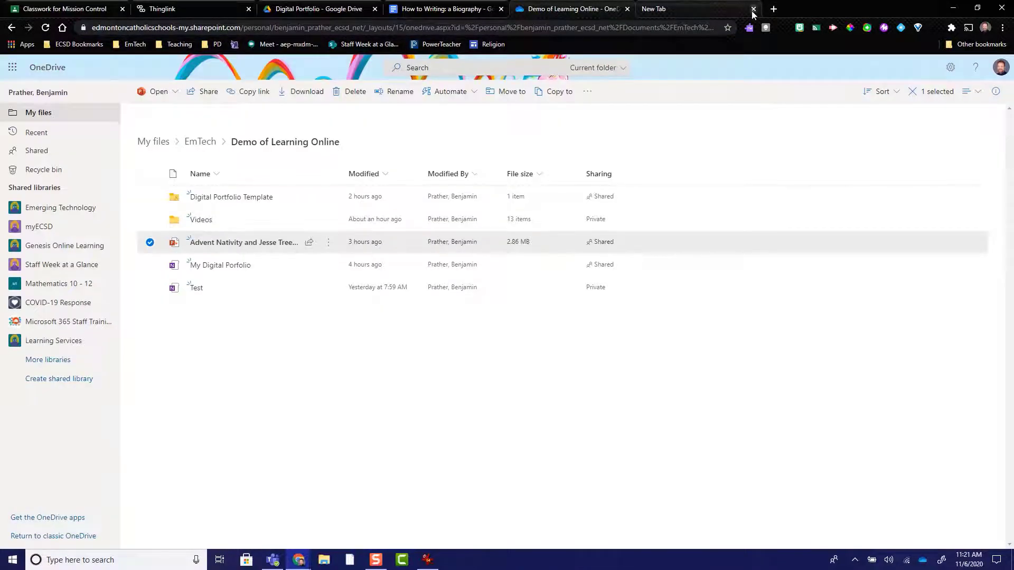
left_click(754, 9)
Step: Switch back to ThingLink, finish editing the How To Writing tag, and place it on the Language Arts notebook
left_click(454, 11)
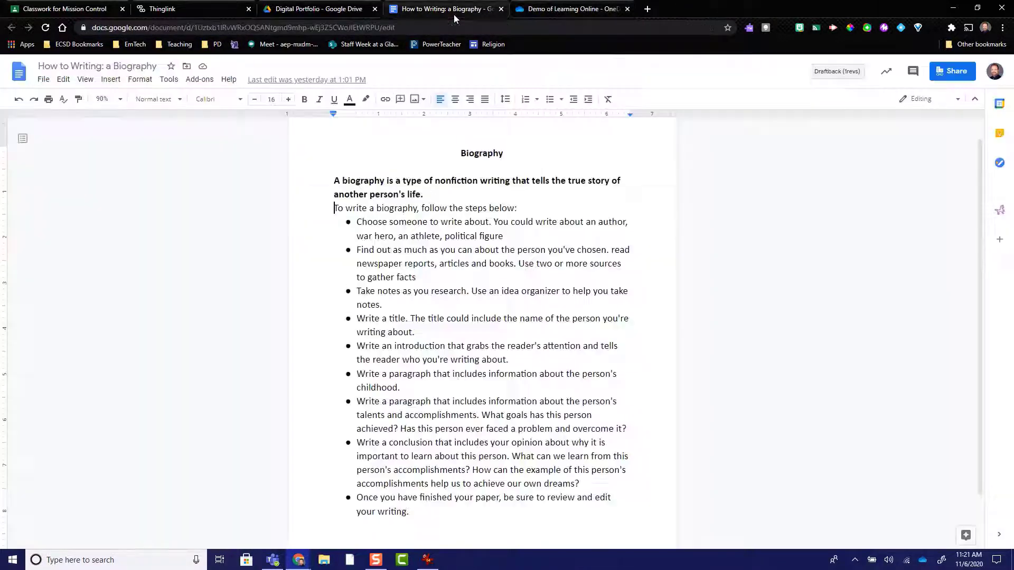
left_click(179, 11)
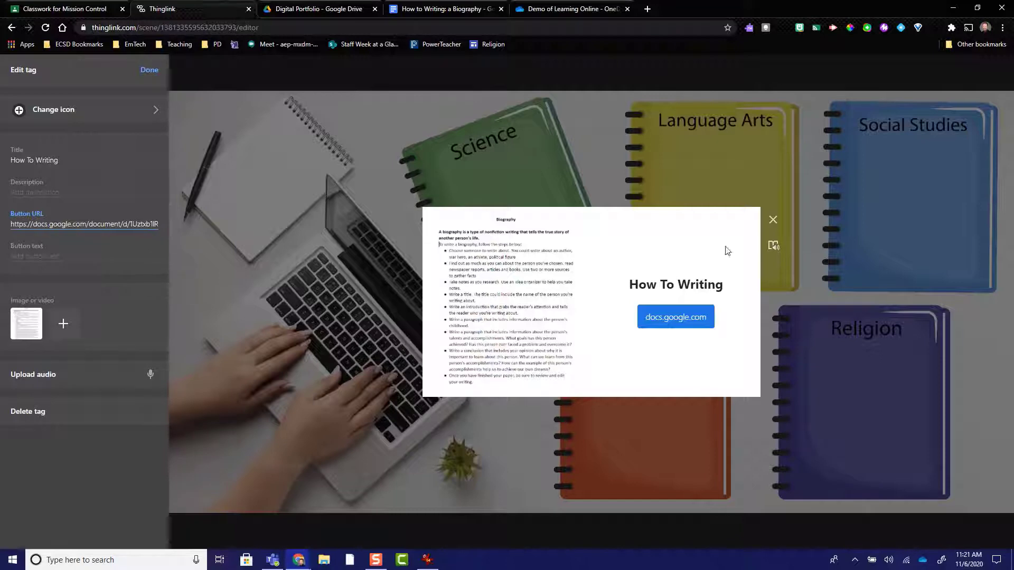
left_click(149, 69)
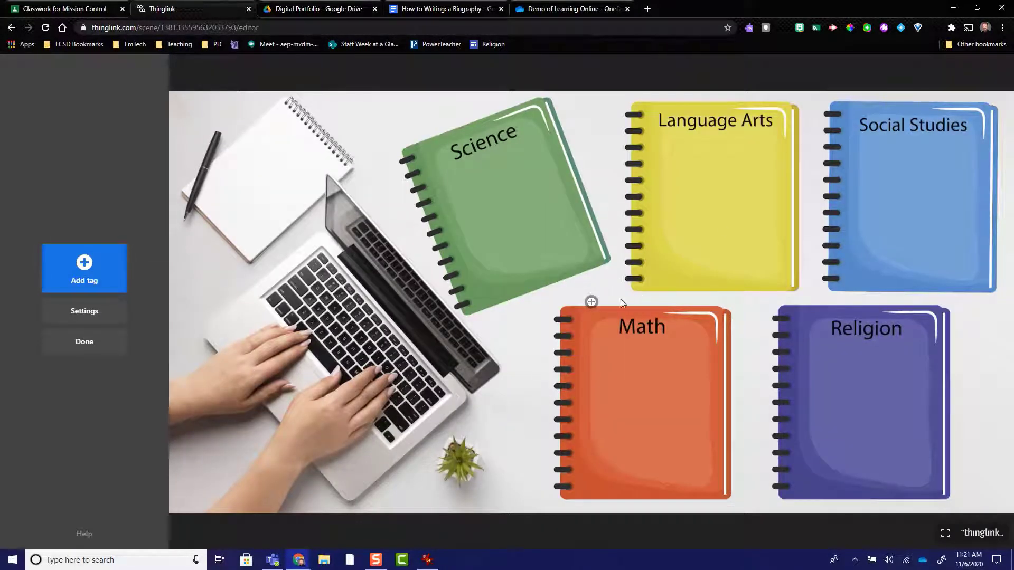
left_click_drag(592, 302, 682, 156)
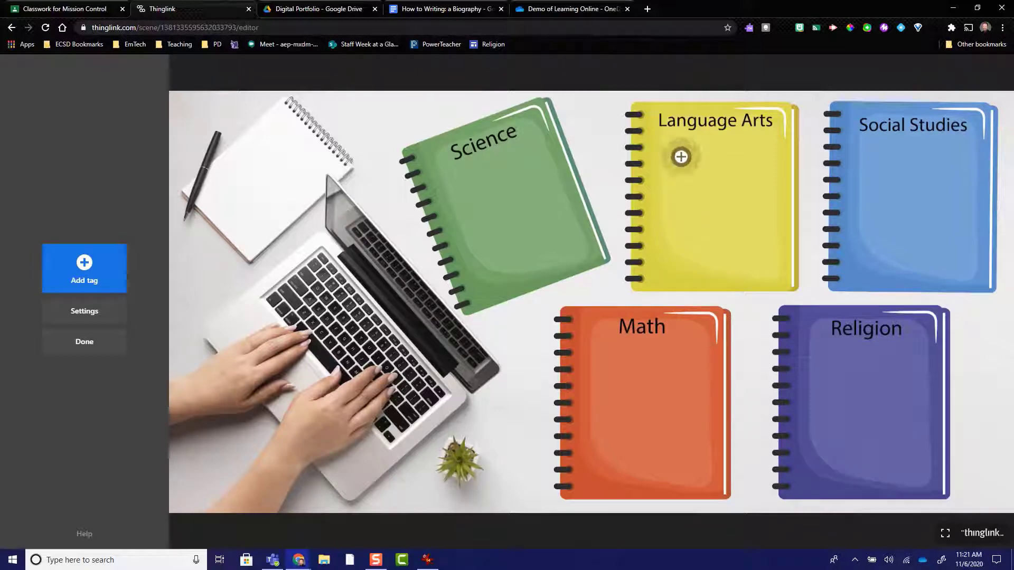
Step: Change the How To Writing tag's icon to a white star on red and adjust the tag's position on the Language Arts notebook
left_click(679, 160)
left_click(132, 100)
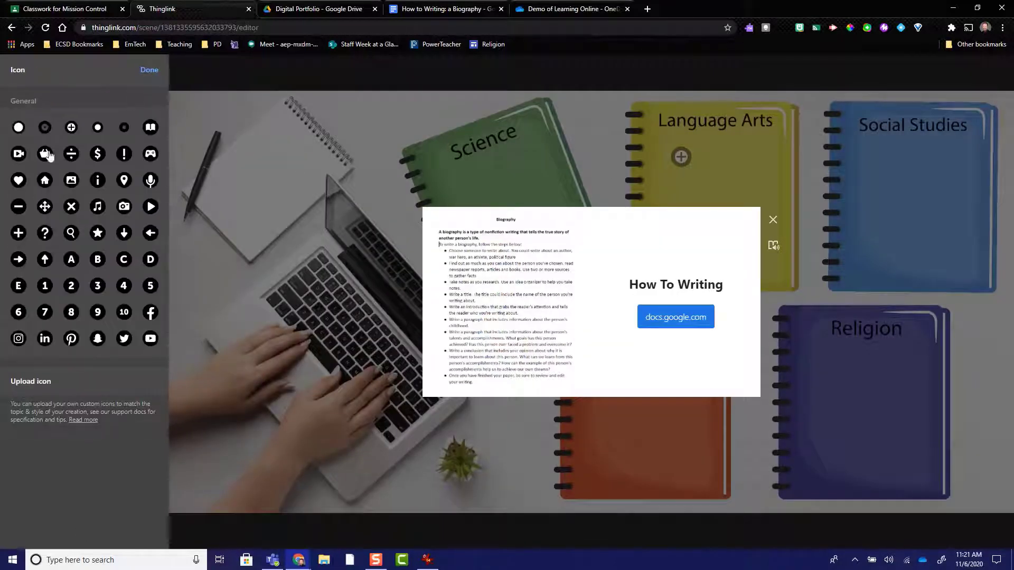
left_click(98, 233)
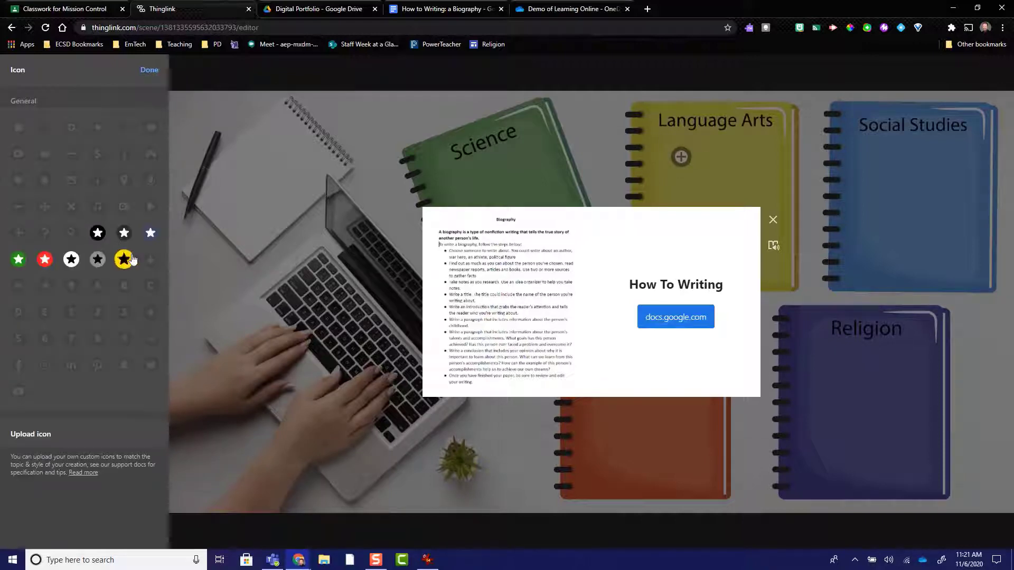
left_click(45, 259)
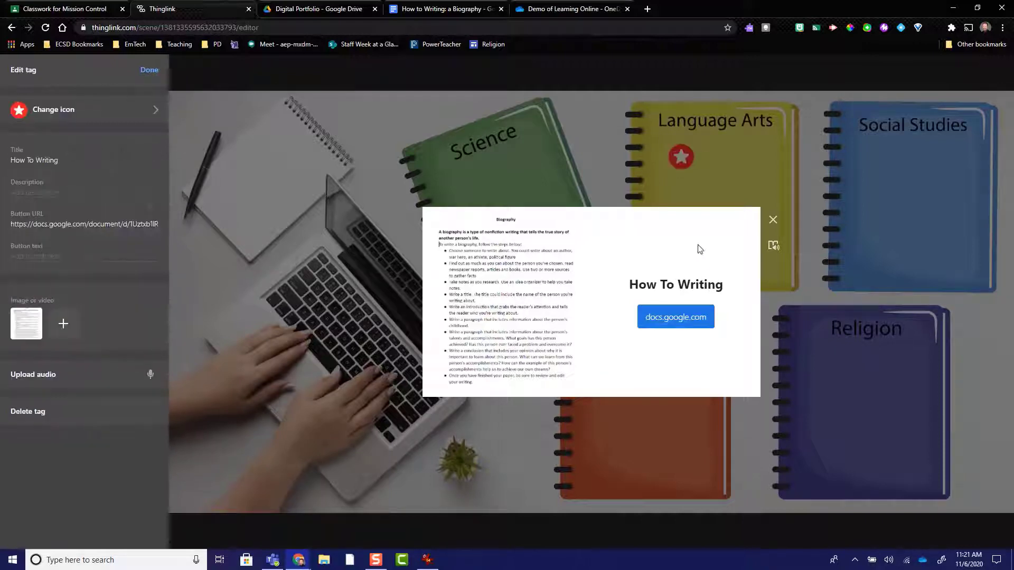
left_click(784, 217)
left_click_drag(696, 178, 678, 167)
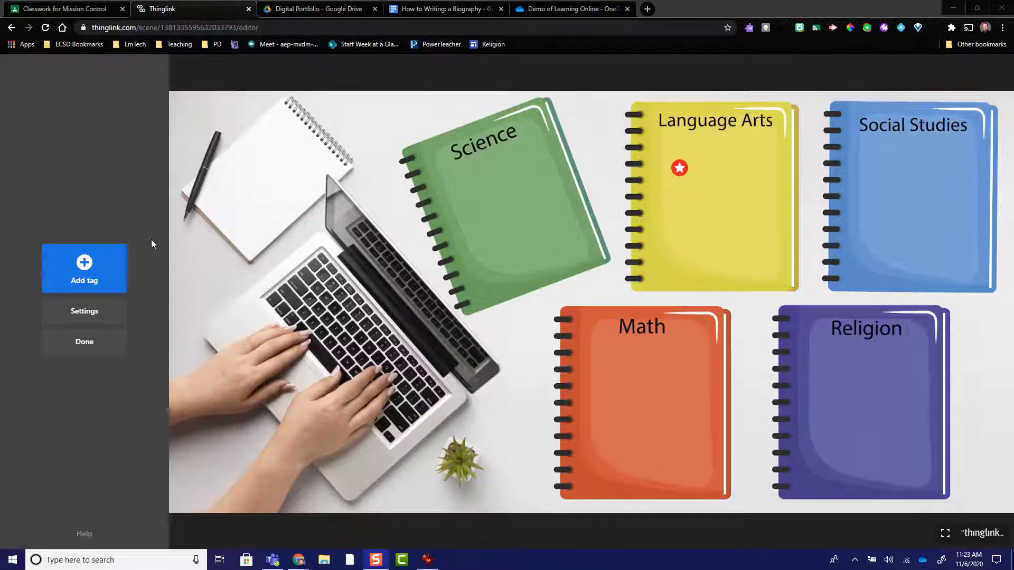
Step: Add a new text and media tag to the image and title it Skip Counting
left_click(91, 268)
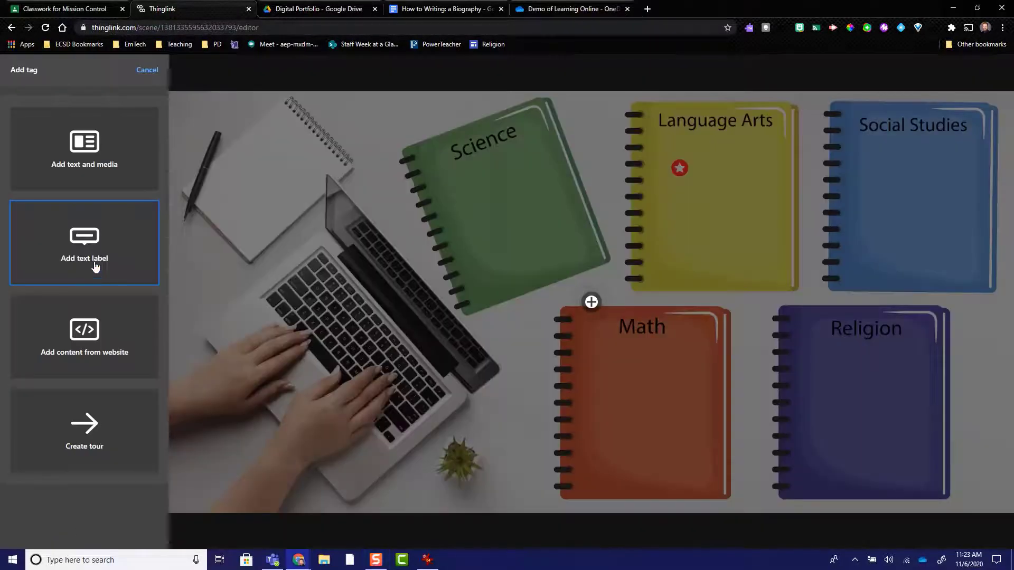
left_click(71, 166)
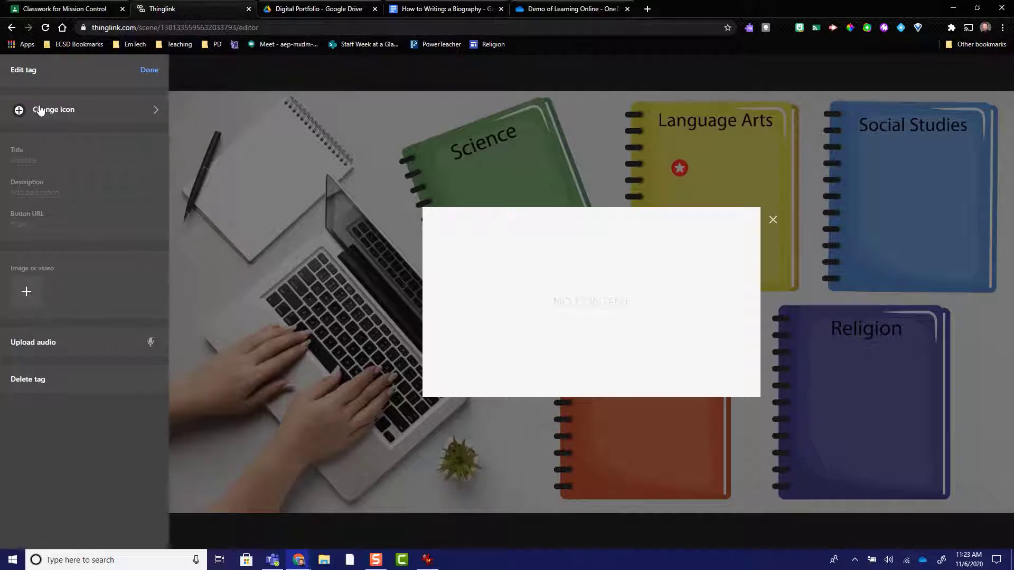
left_click(38, 162)
type("Skip C")
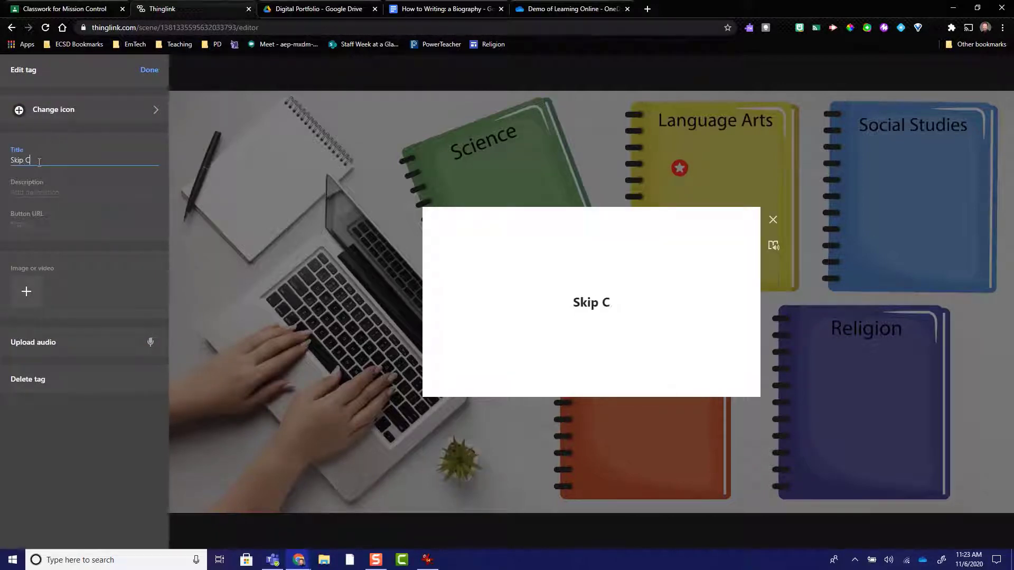
type("ounting V")
key("BackSpace")
key("BackSpace")
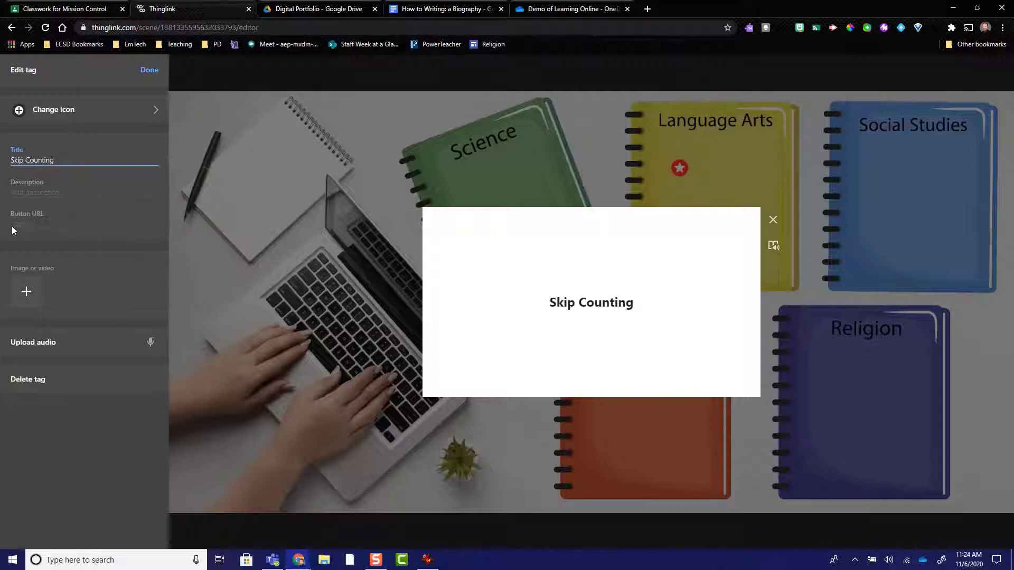
Step: Copy the shareable link of Screencastify's Skip Counting Splat Chart recording and set it as the Skip Counting tag's button URL in ThingLink
left_click(31, 217)
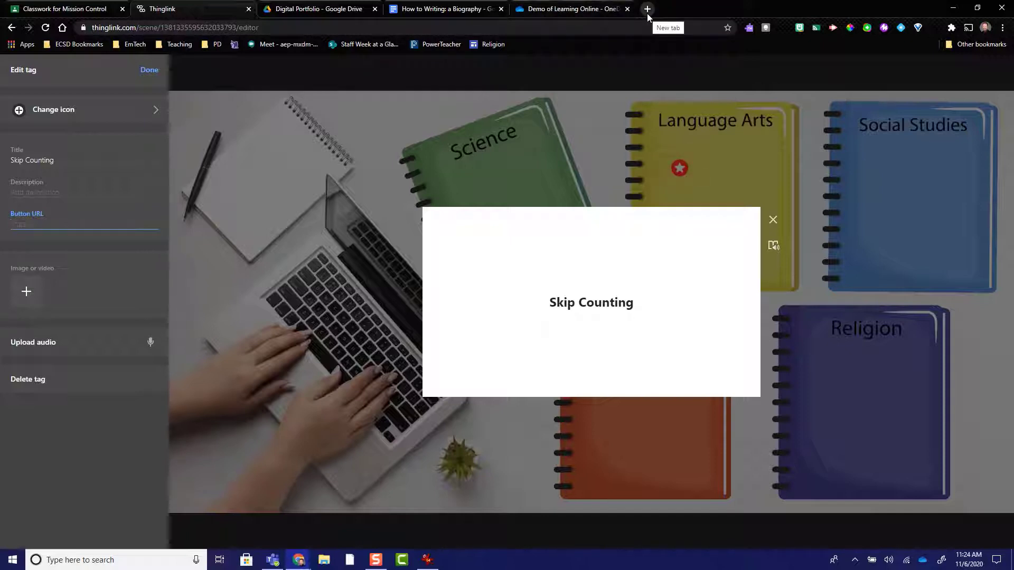
left_click(835, 29)
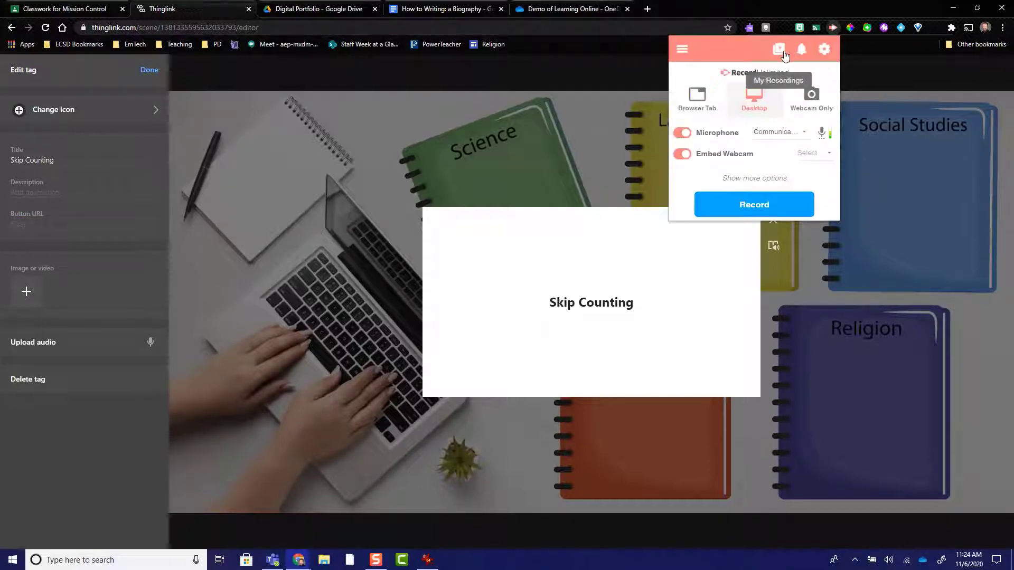
left_click(780, 50)
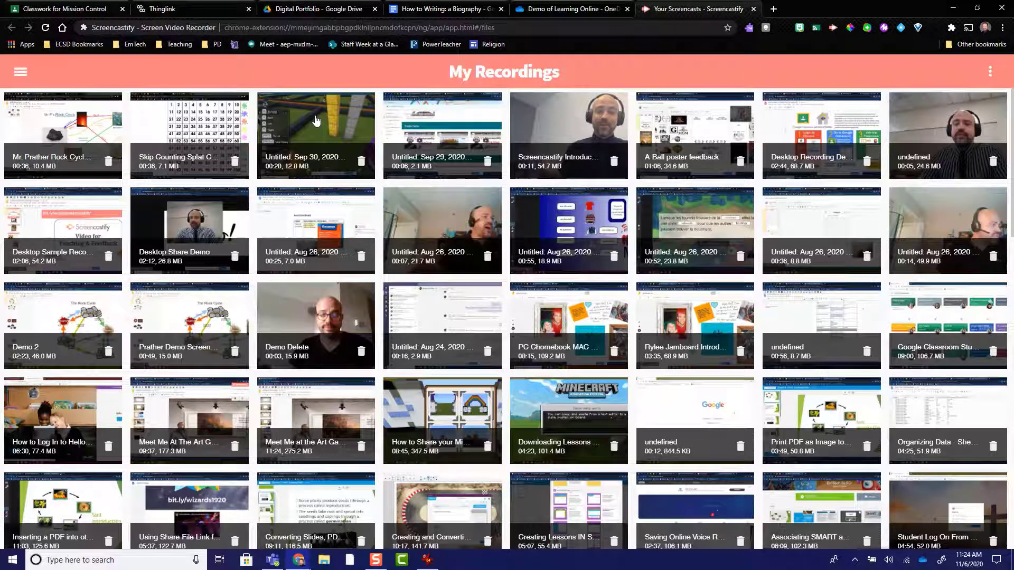
left_click(183, 126)
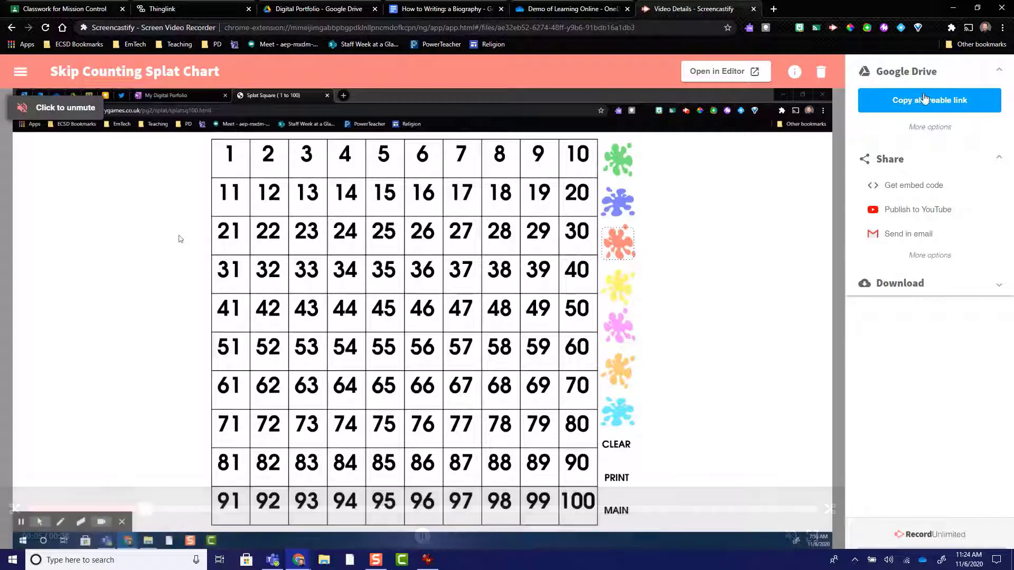
left_click(930, 106)
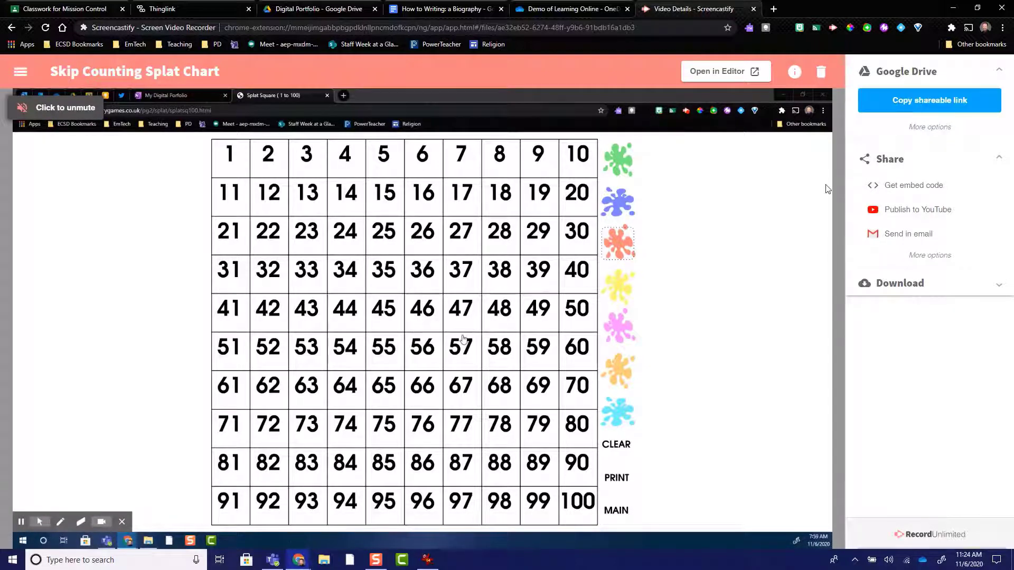
left_click(191, 6)
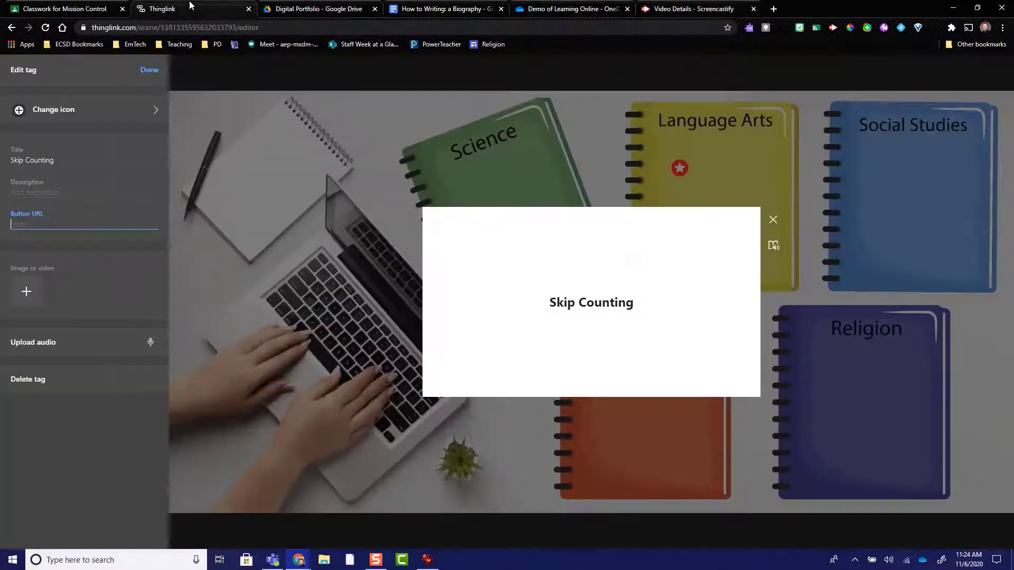
right_click(20, 226)
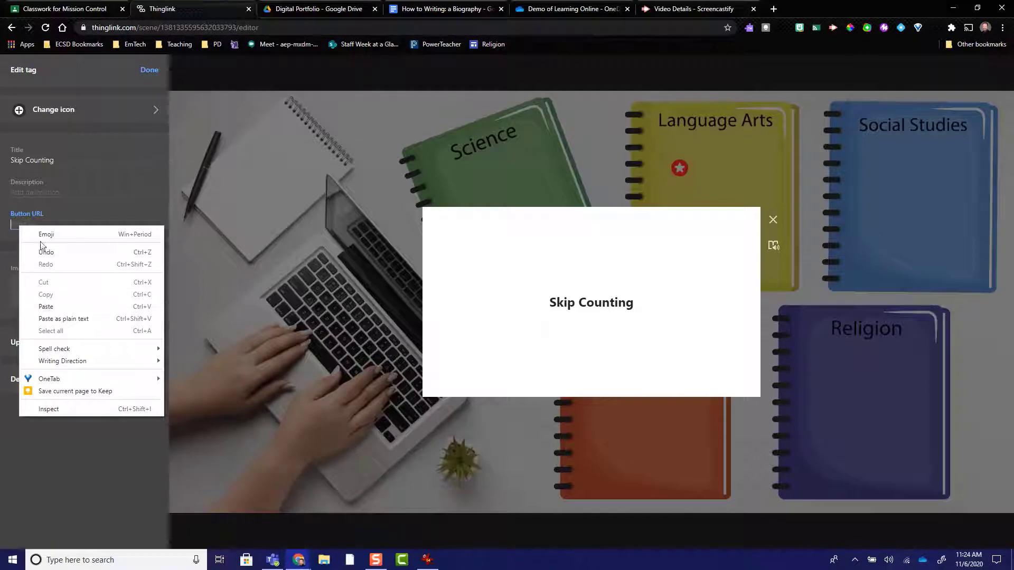
left_click(17, 222)
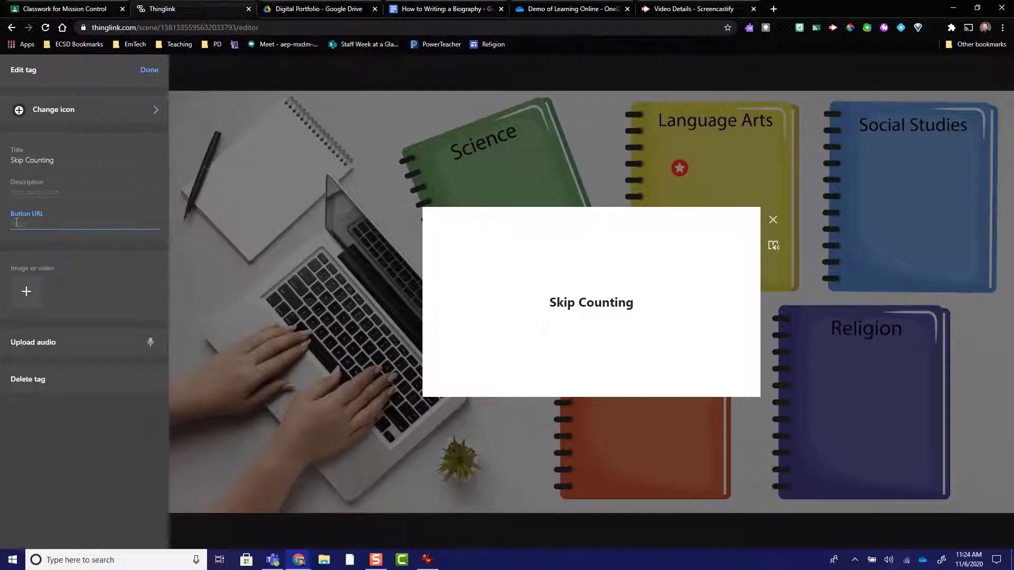
key("ctrl+v")
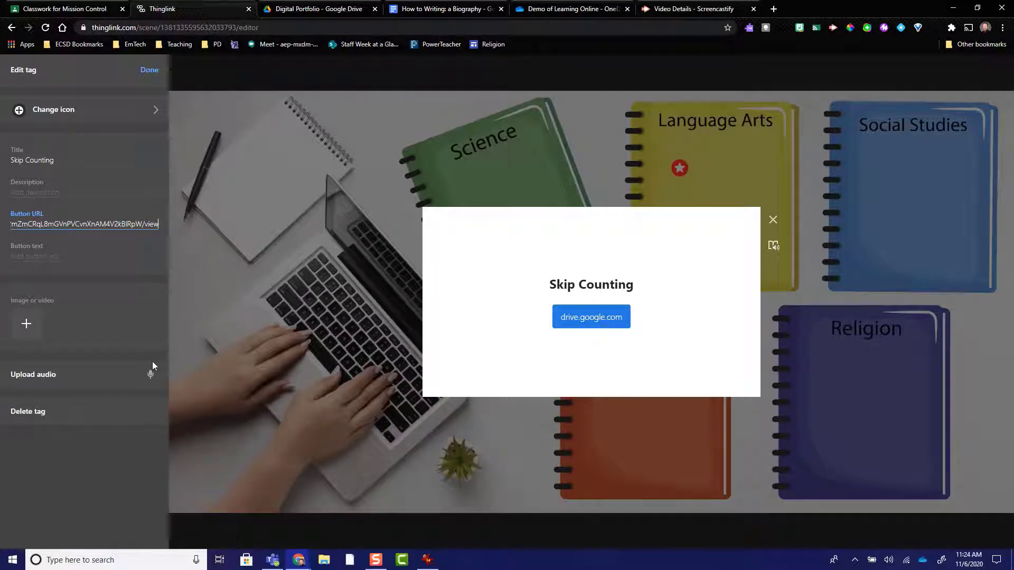
Step: Switch to Screencastify and export the Skip Counting Splat Chart recording as an MP4 without converting to a fixed frame rate
left_click(692, 9)
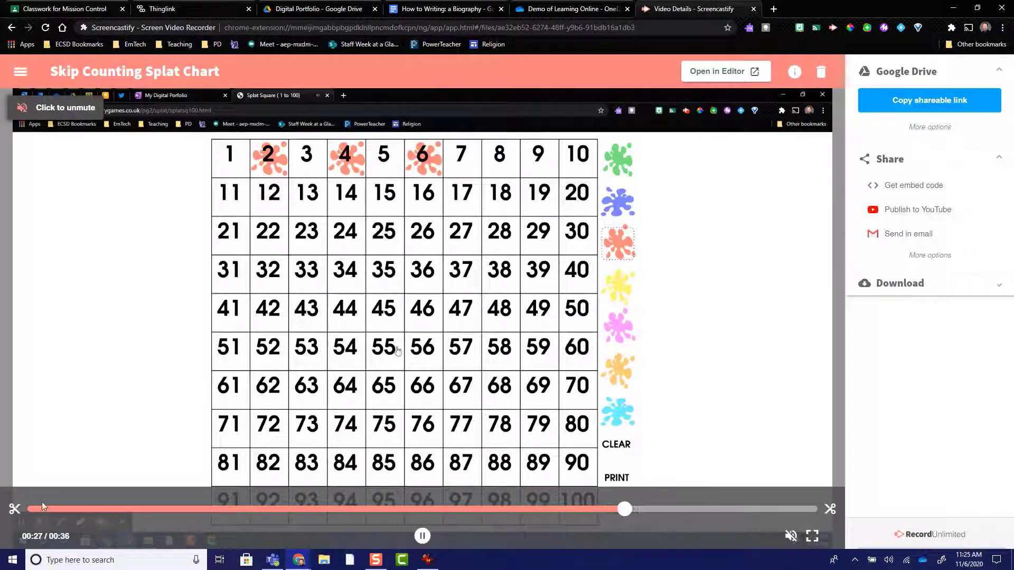
left_click(735, 381)
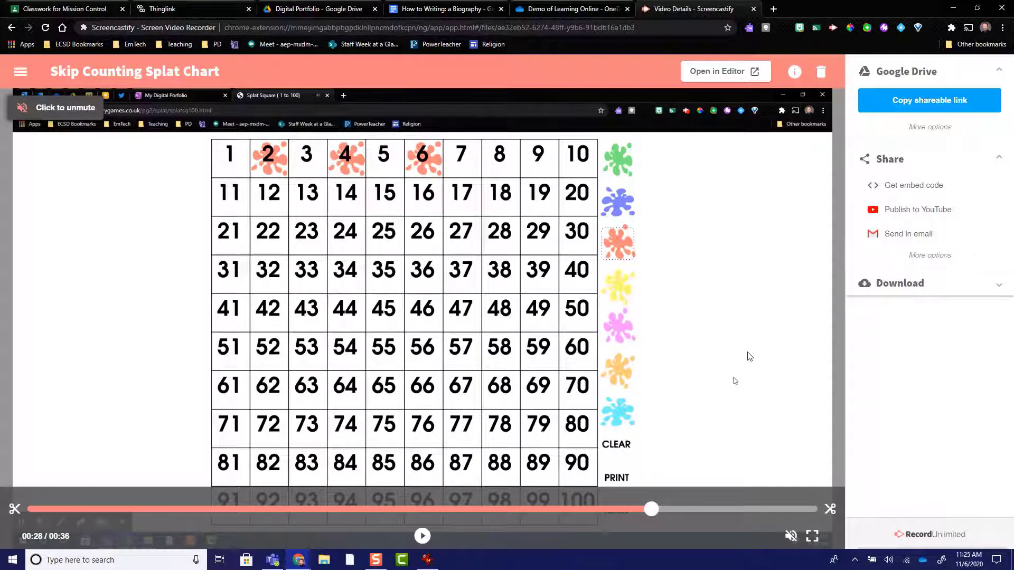
left_click(879, 290)
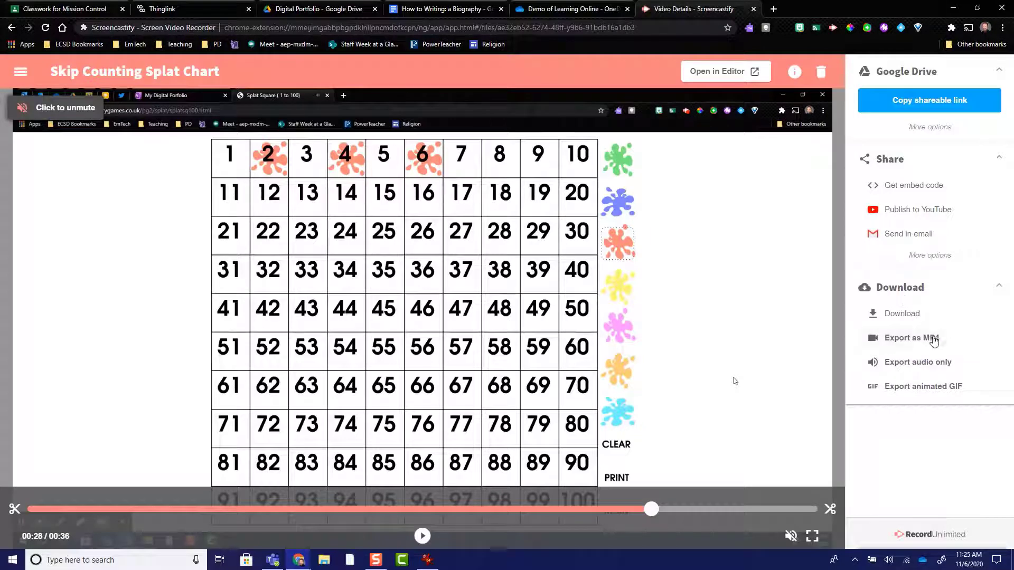
left_click(894, 340)
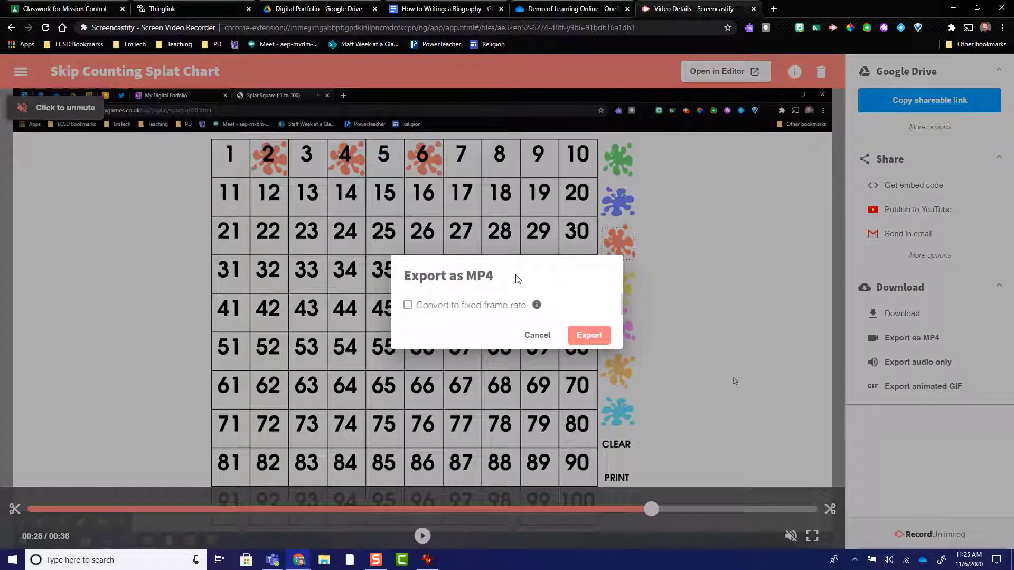
left_click(589, 335)
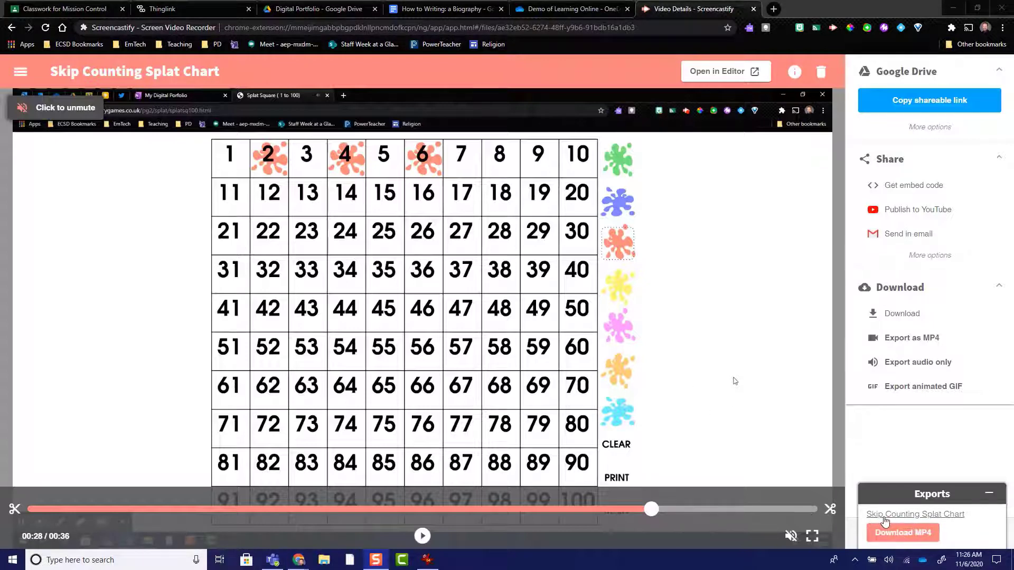
Step: Download the exported MP4 to the Downloads folder as Skip Counting Splat Chart, replacing the existing file
left_click(891, 535)
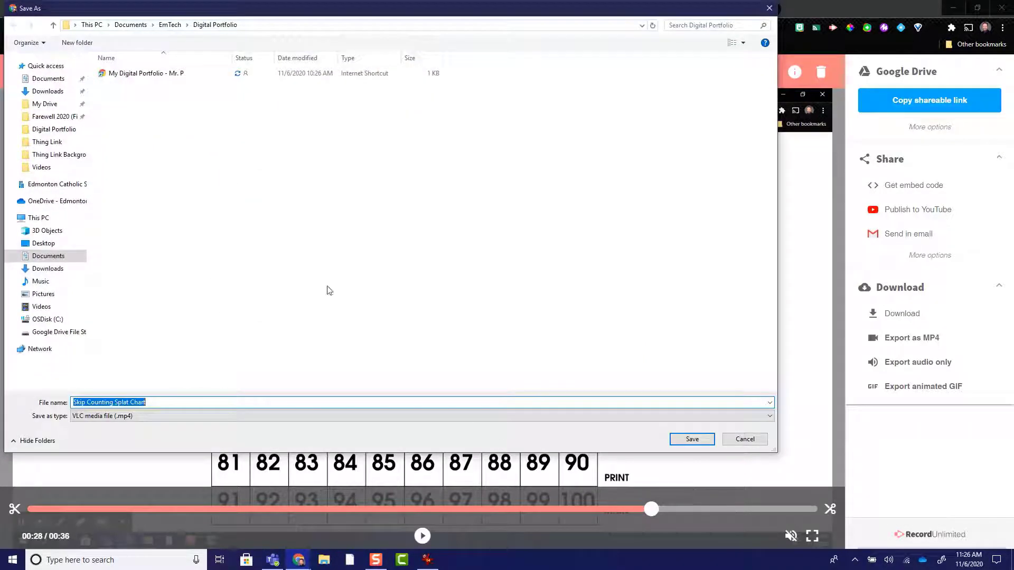
left_click(37, 93)
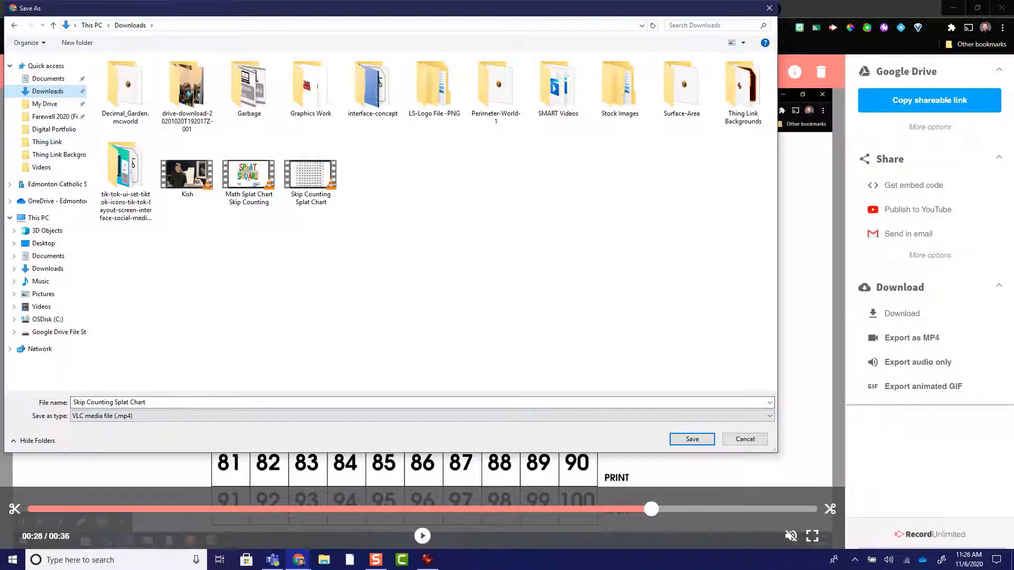
left_click_drag(487, 6, 611, 31)
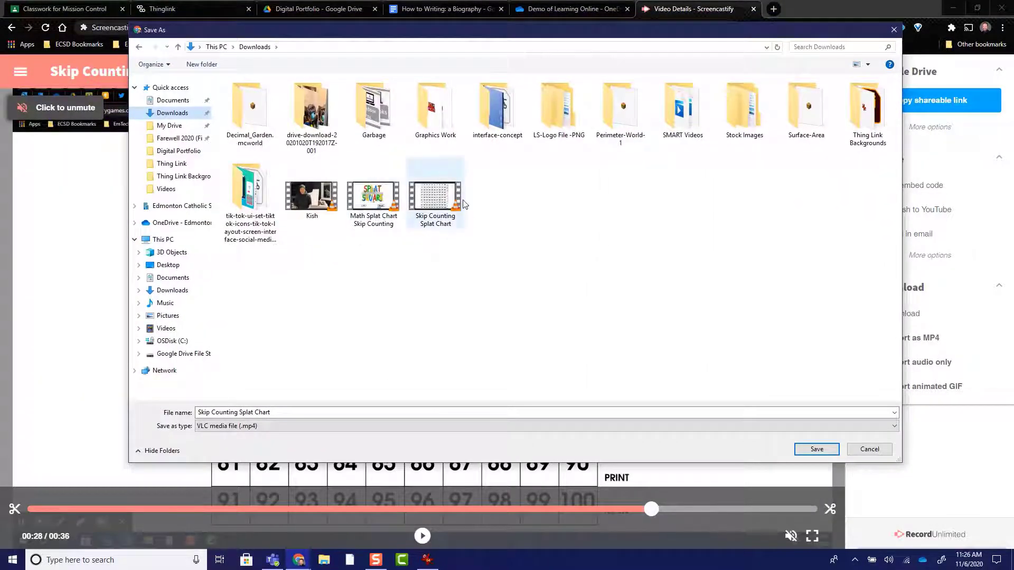
left_click(803, 449)
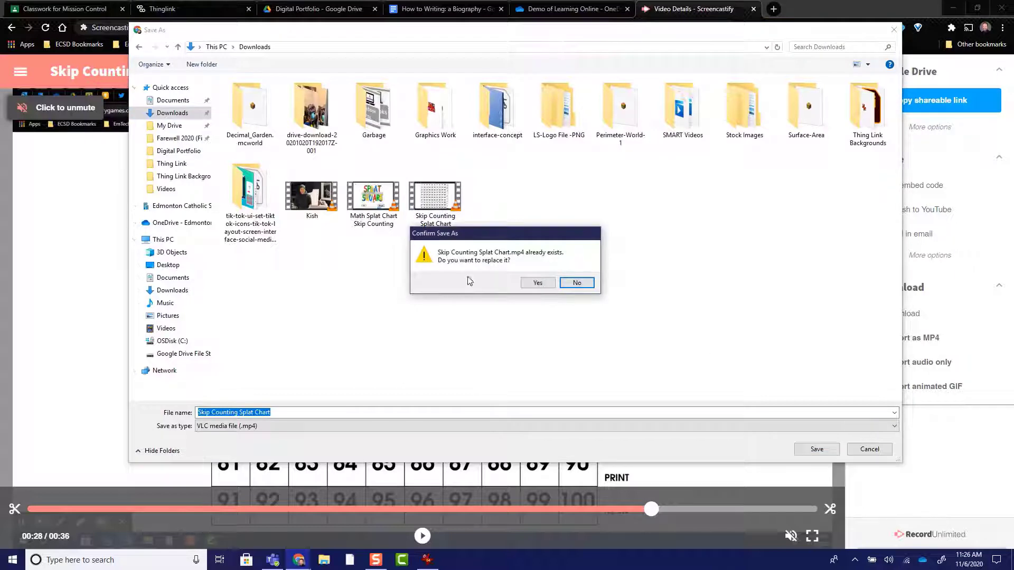
left_click(538, 282)
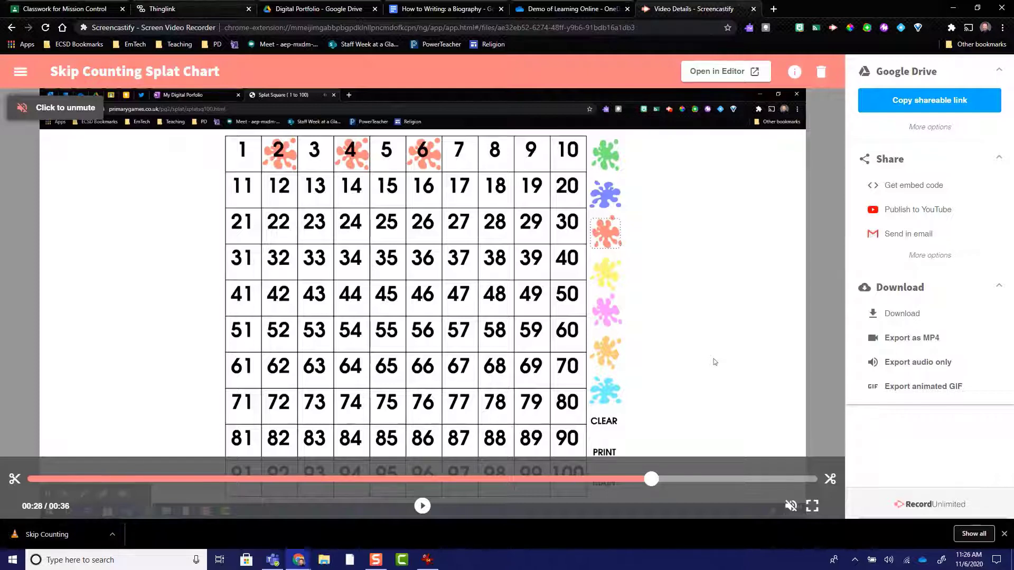
Step: Switch back to ThingLink and upload the Skip Counting Splat Chart video from Downloads to the Skip Counting tag
left_click(211, 7)
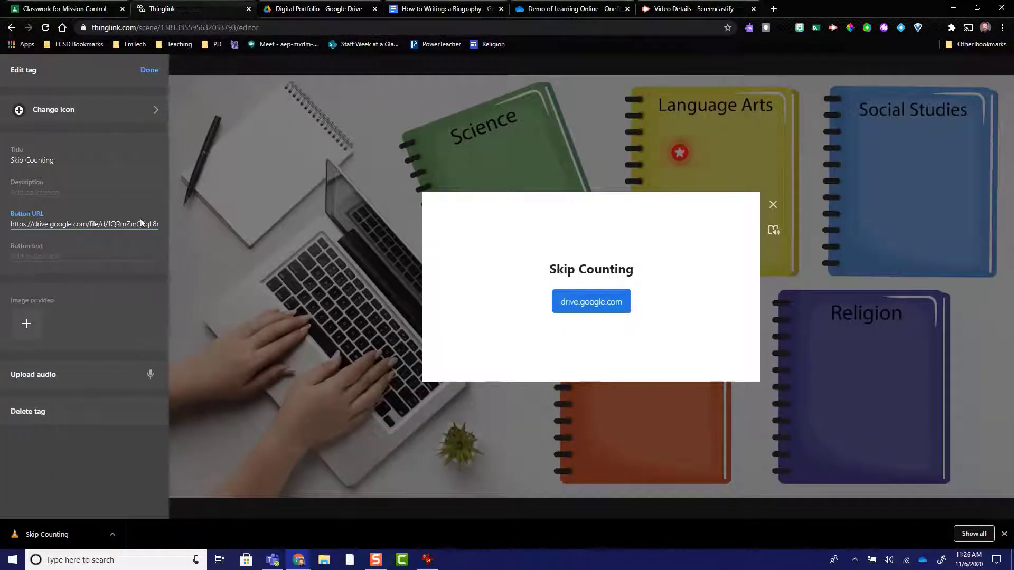
left_click(28, 324)
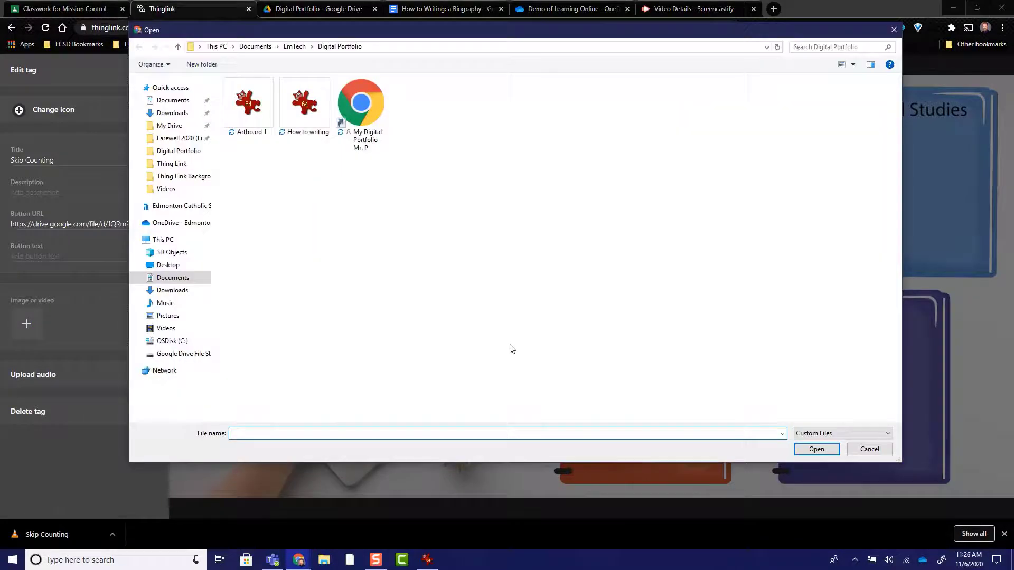
left_click(170, 113)
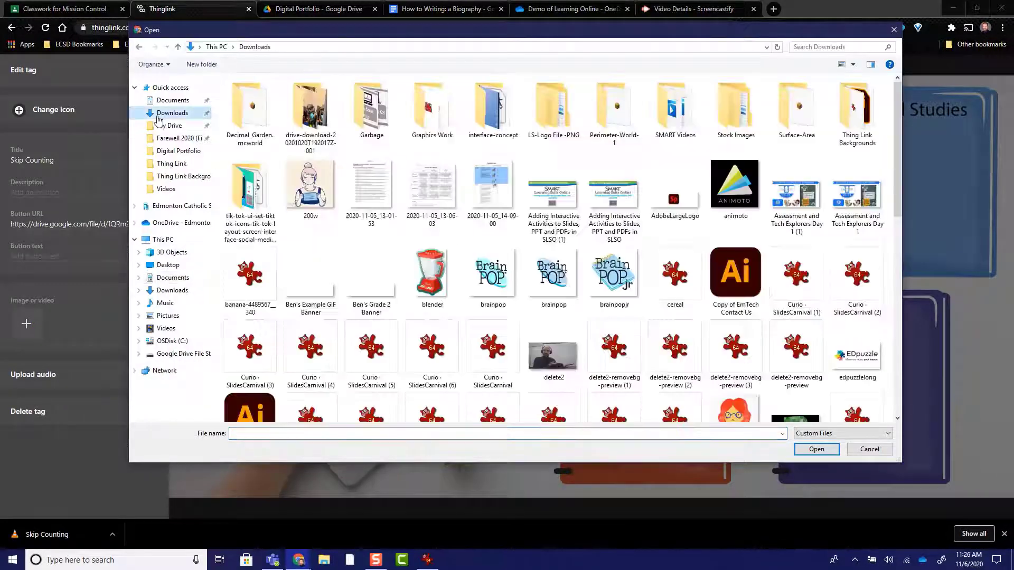
scroll(586, 285, "down", 10)
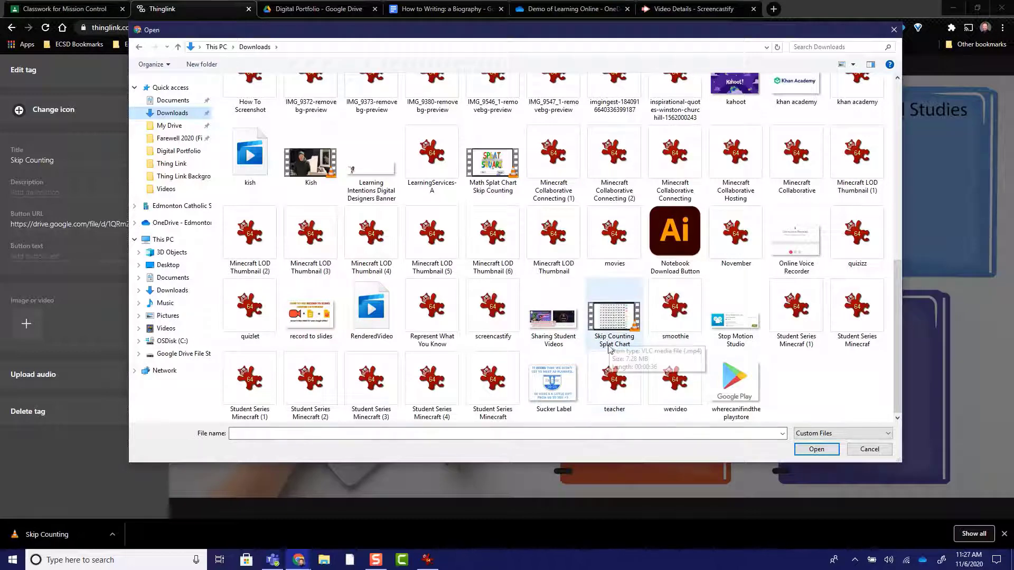
double_click(615, 319)
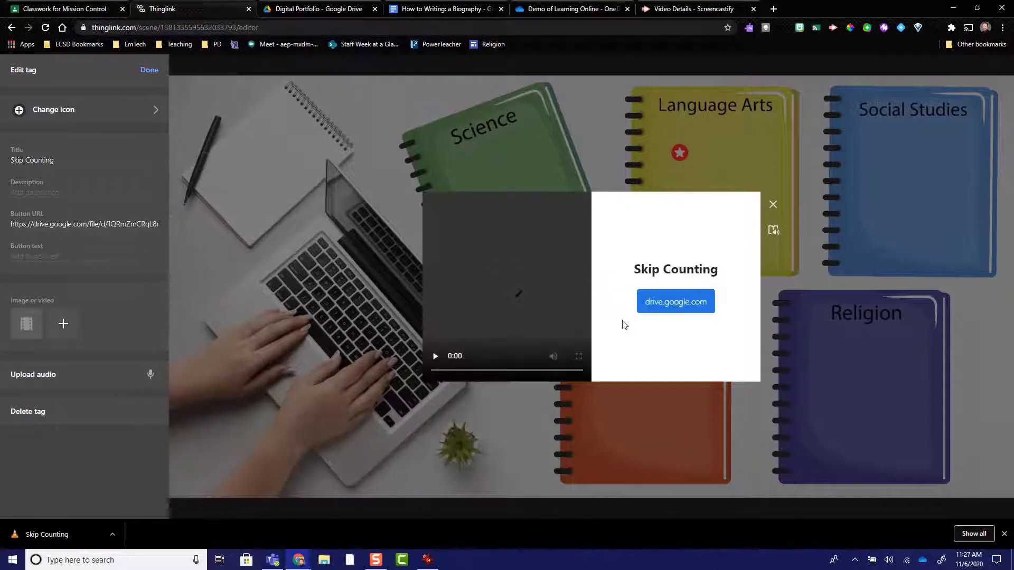
left_click(550, 322)
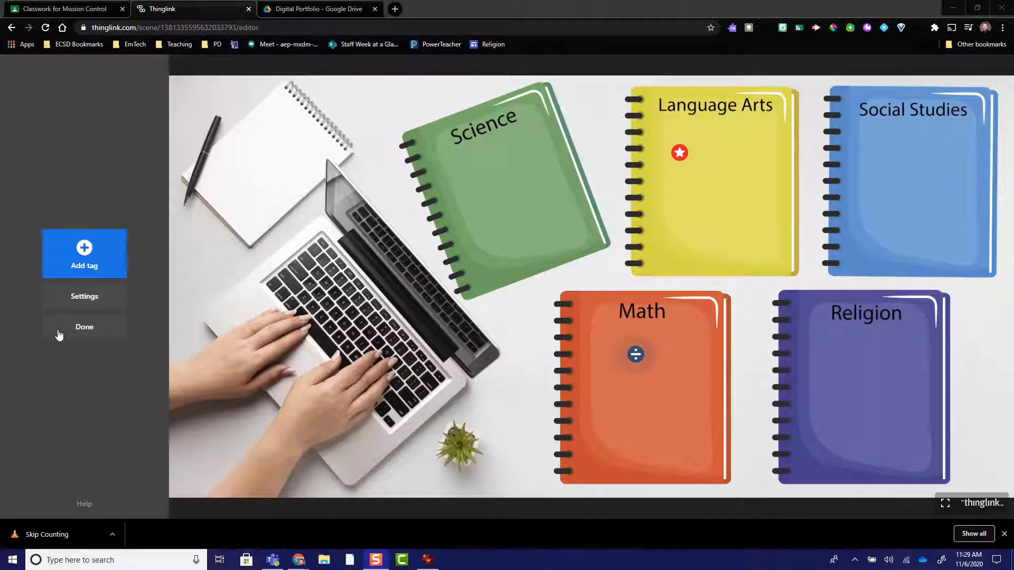
Step: Finish editing the tagged portfolio image and close the ThingLink and Google Drive pages
left_click(82, 333)
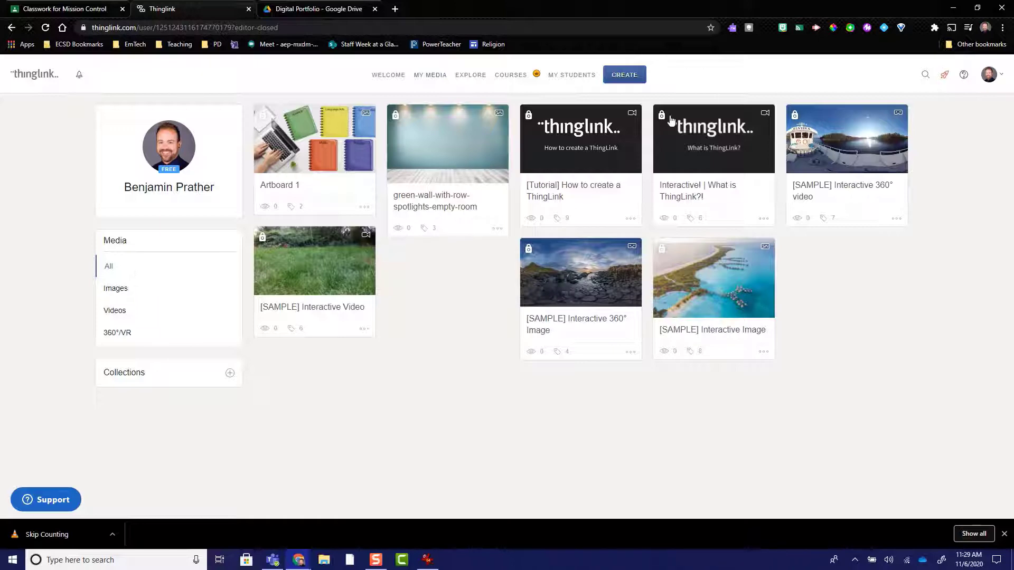
left_click(248, 9)
left_click(248, 10)
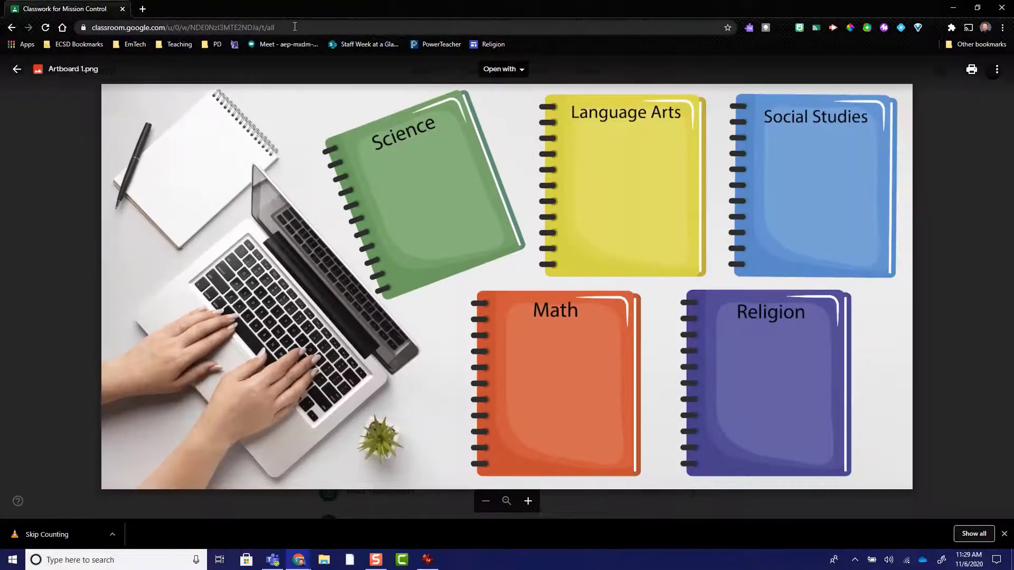
Step: Reopen ThingLink through the link in Classroom's Thinklink Background assignment and log out of the account
left_click(17, 69)
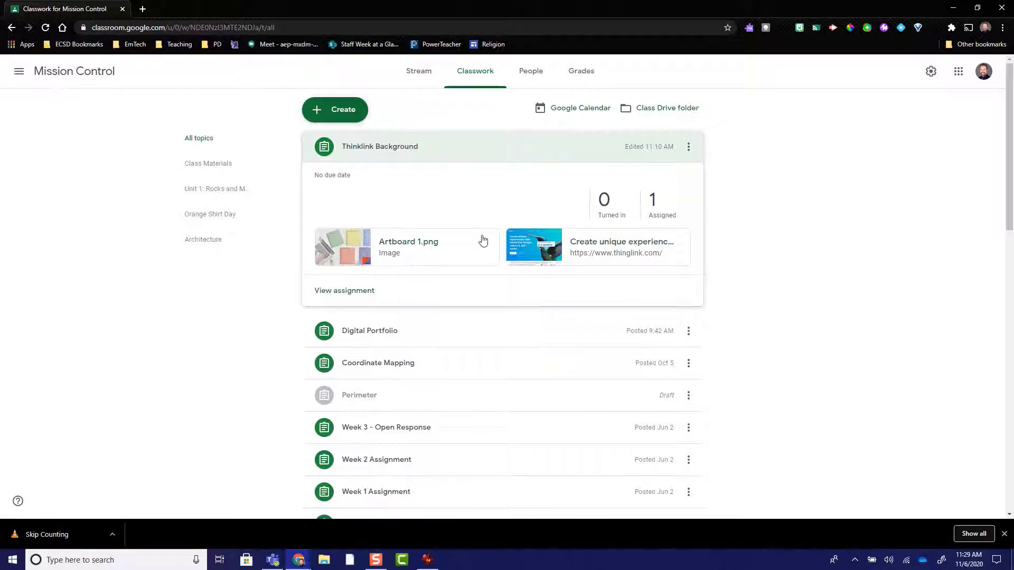
left_click(606, 251)
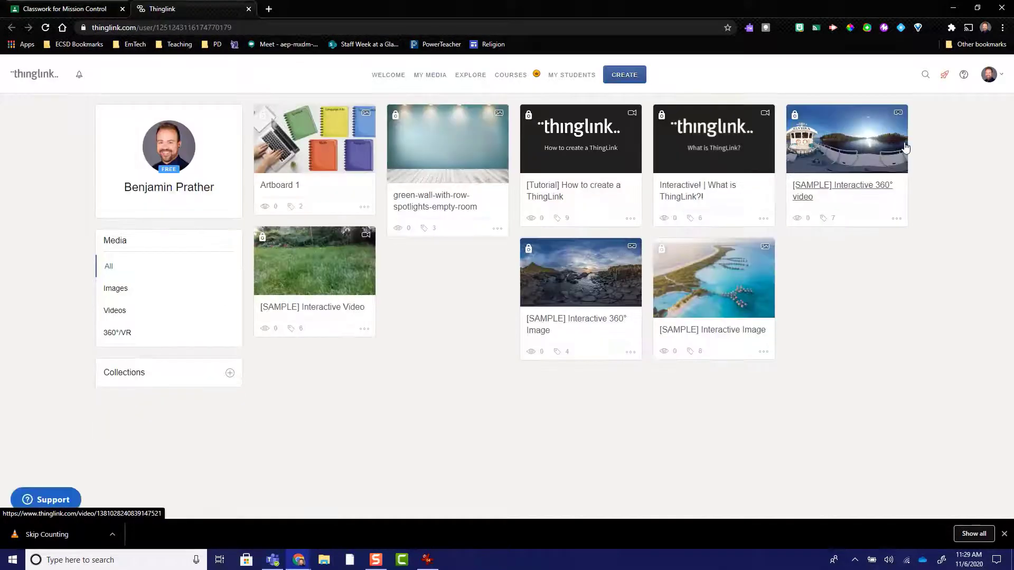
left_click(989, 76)
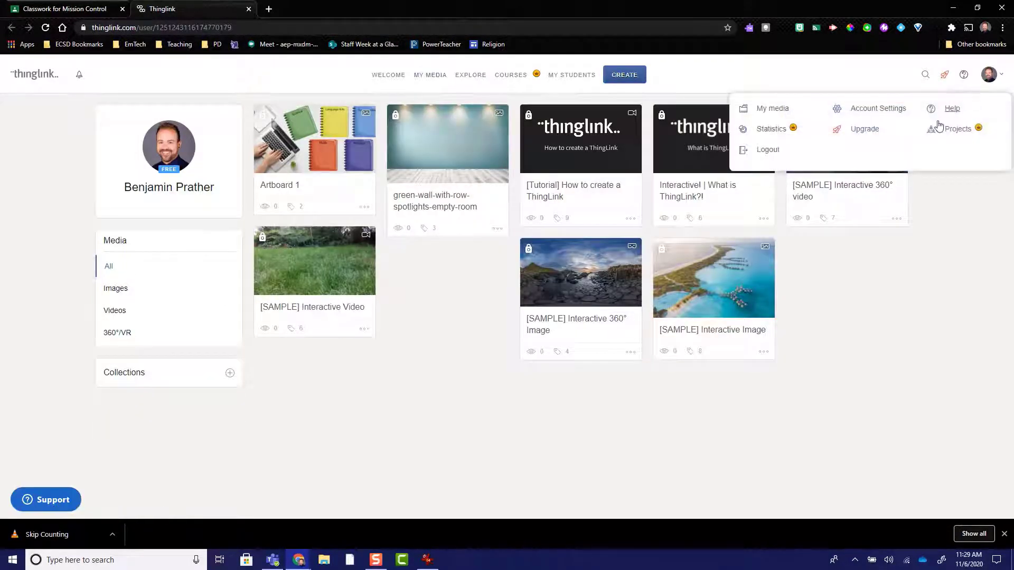
left_click(780, 151)
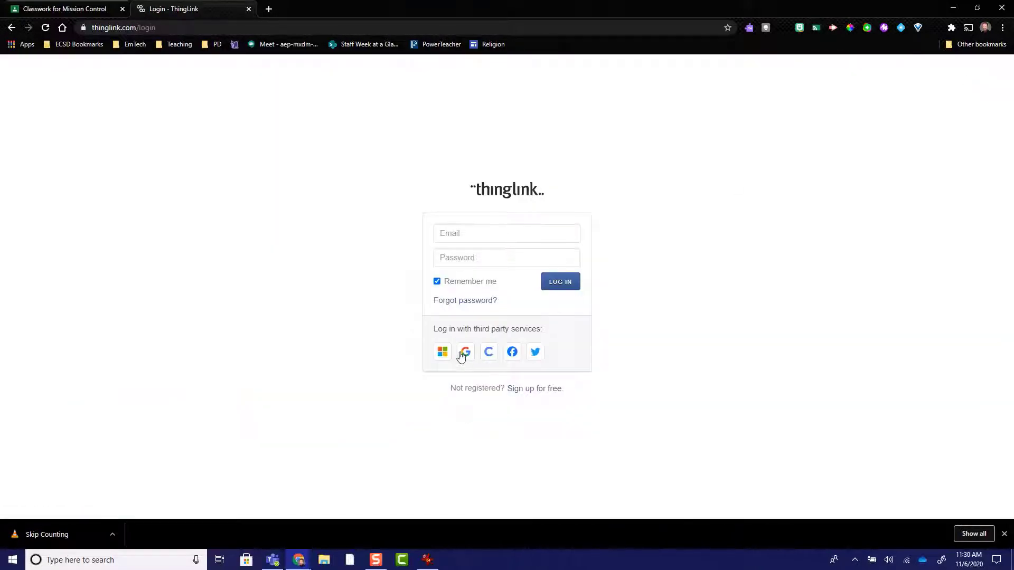
Step: Log in to ThingLink with the school Google account and allow the requested Google Classroom access
left_click(462, 353)
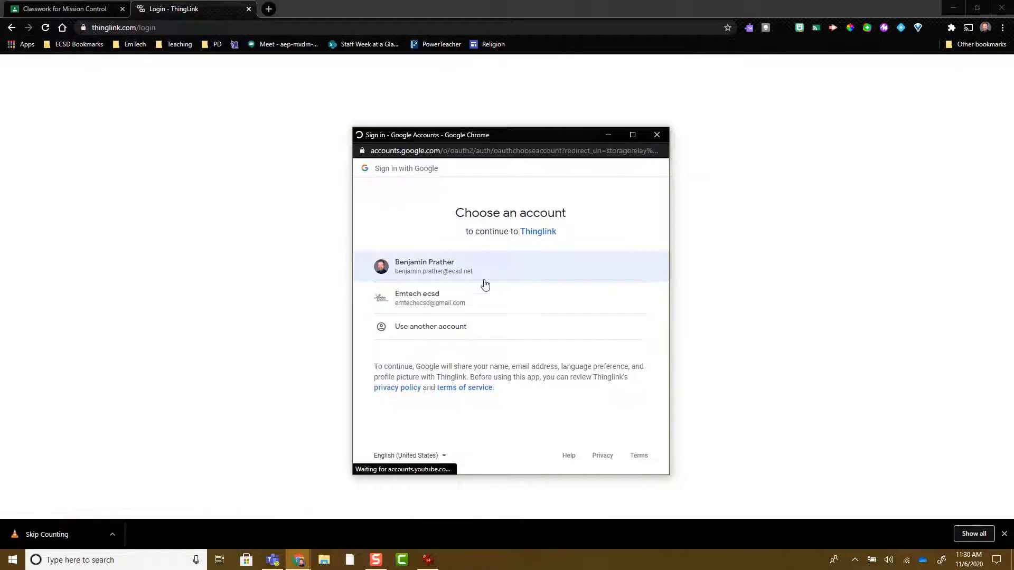
left_click(421, 273)
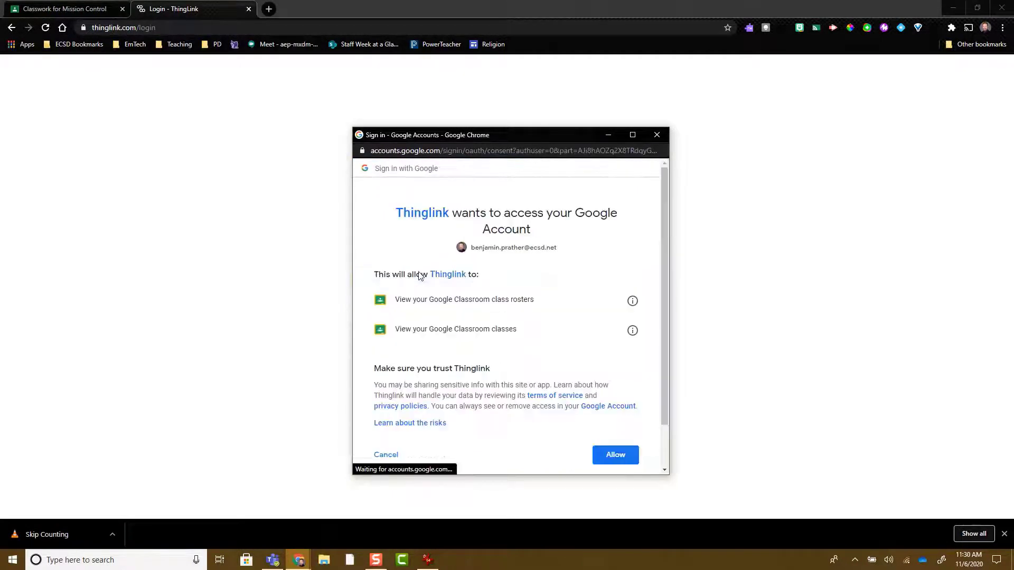
left_click(632, 463)
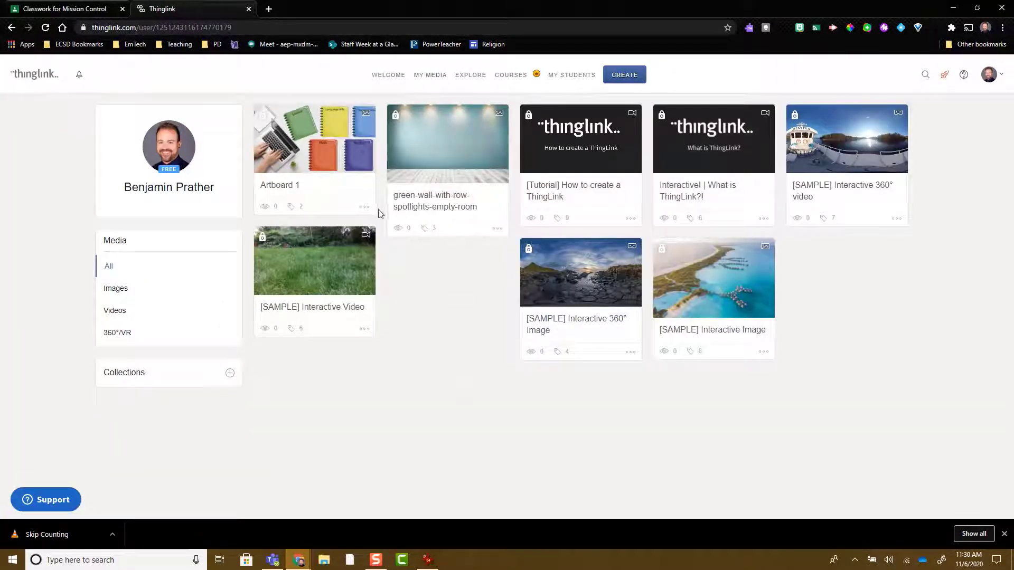
Step: Open the Artboard 1 portfolio image and view the content of the star tag on the Language Arts notebook
left_click(312, 154)
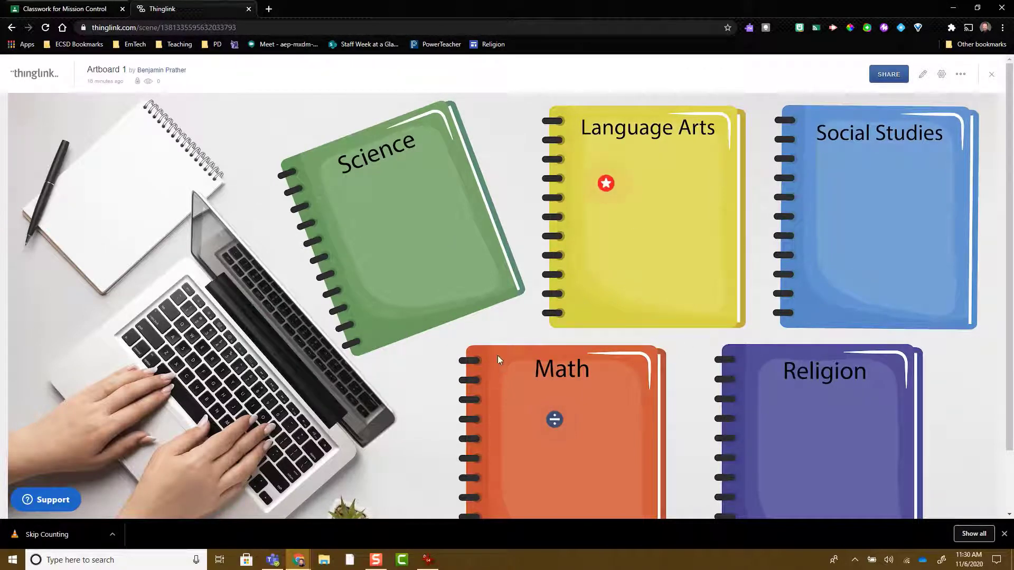
scroll(497, 356, "down", 2)
left_click(606, 127)
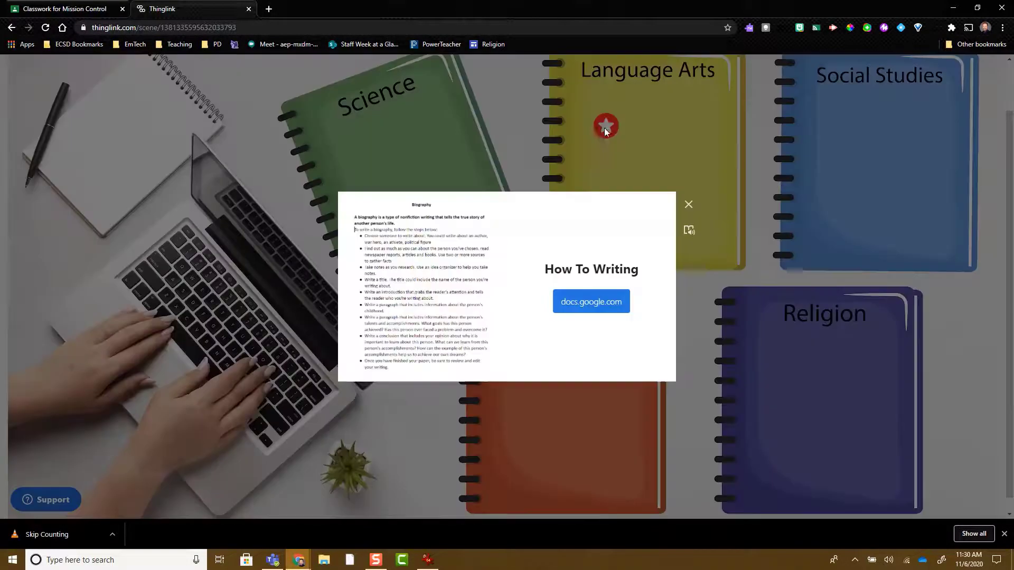